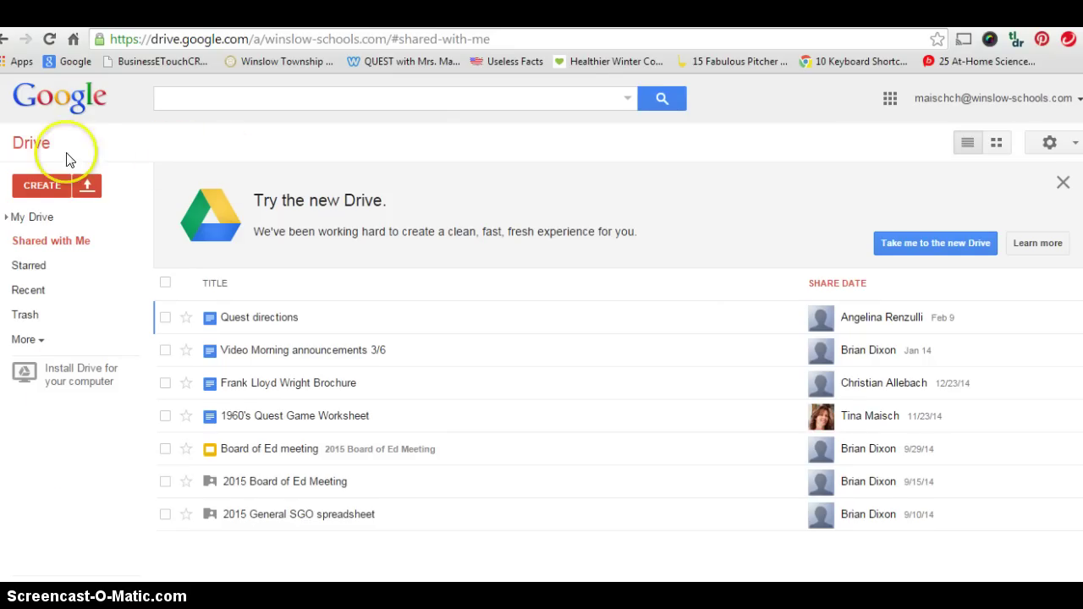
Create a new blank Google Docs document from Drive.
{"action": "left_click", "coordinate": [28, 188]}
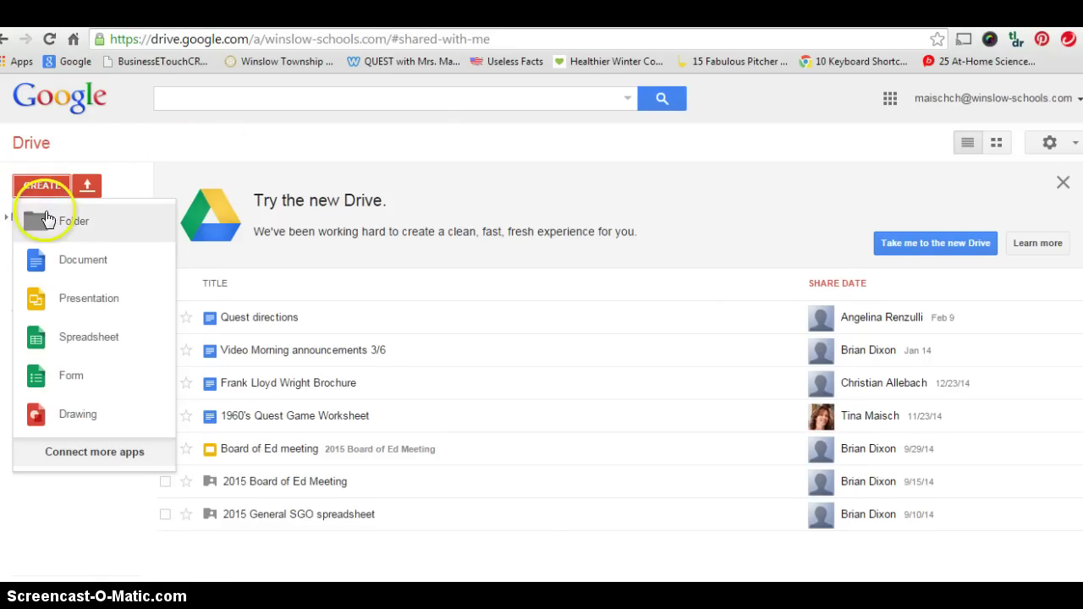
{"action": "left_click", "coordinate": [62, 259]}
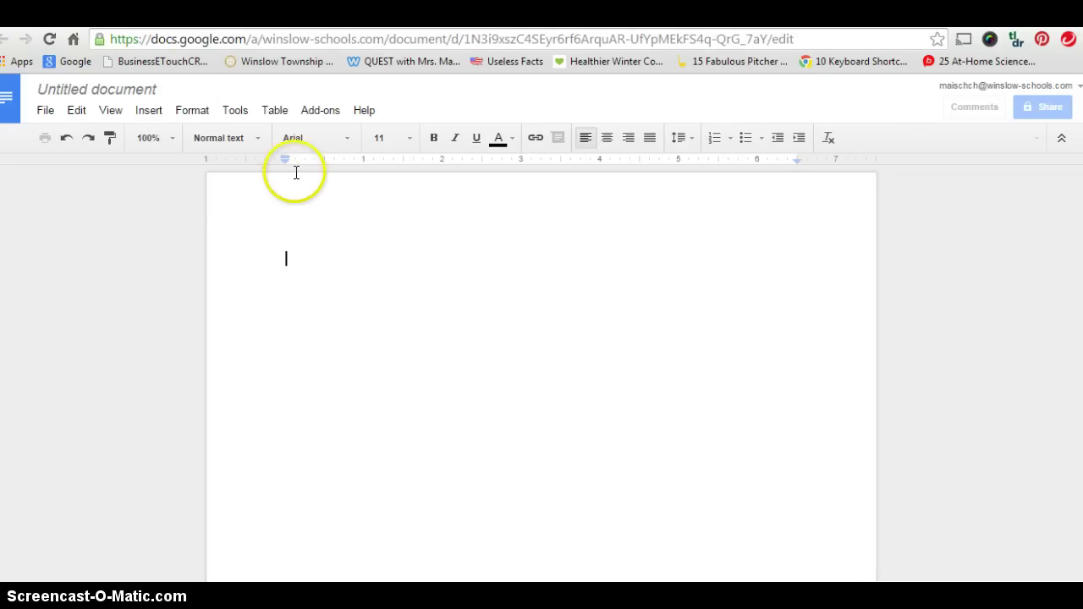
Rename the untitled document to '2 Sided Brochure'.
{"action": "left_click", "coordinate": [152, 90]}
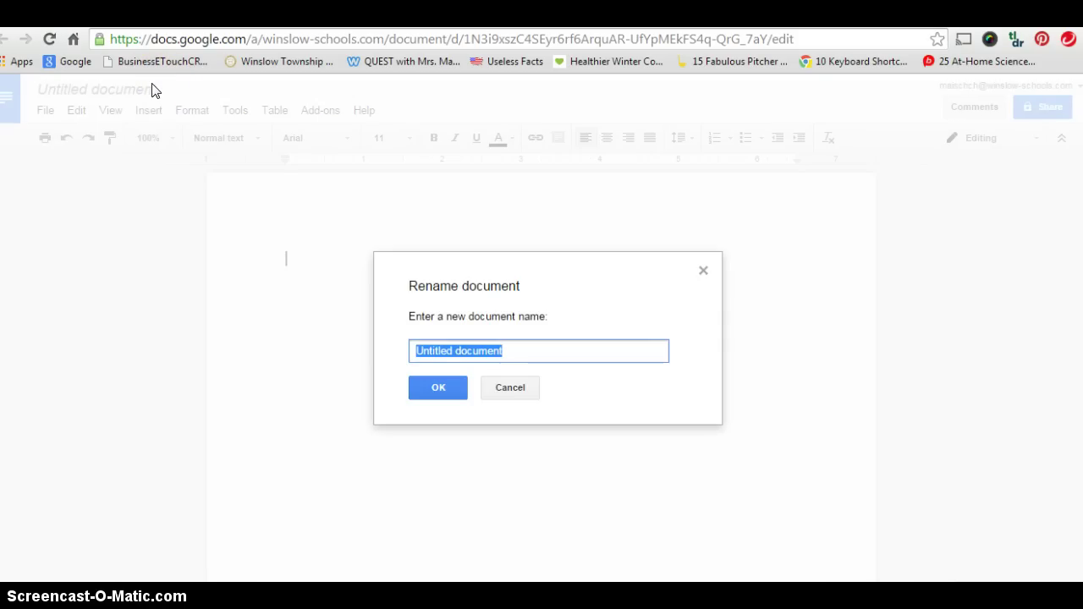
{"action": "key", "text": "BackSpace"}
{"action": "type", "text": "2 Sided "}
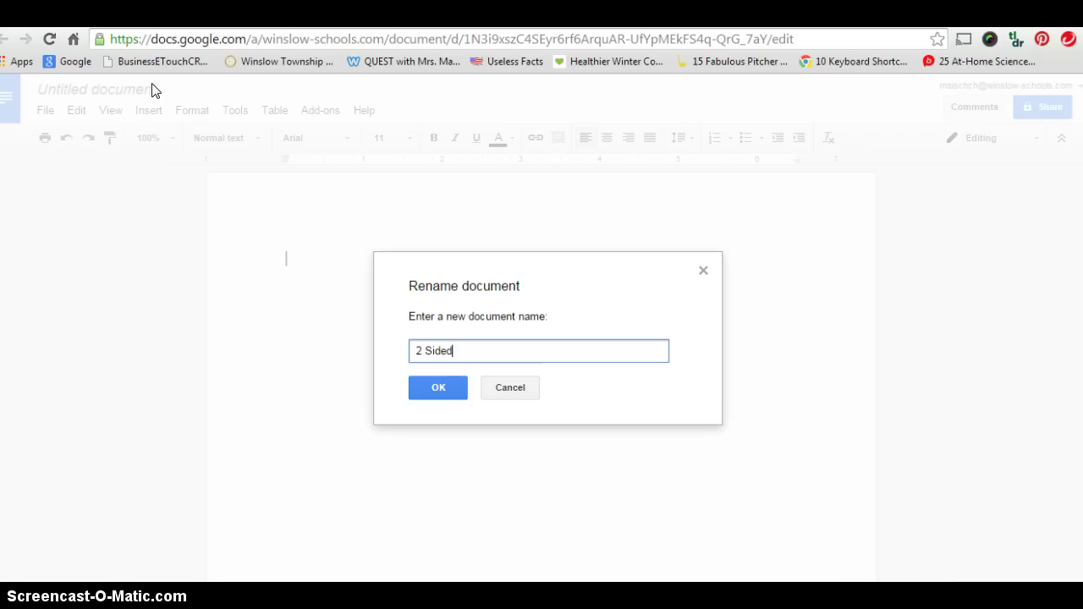
{"action": "type", "text": "Brochure"}
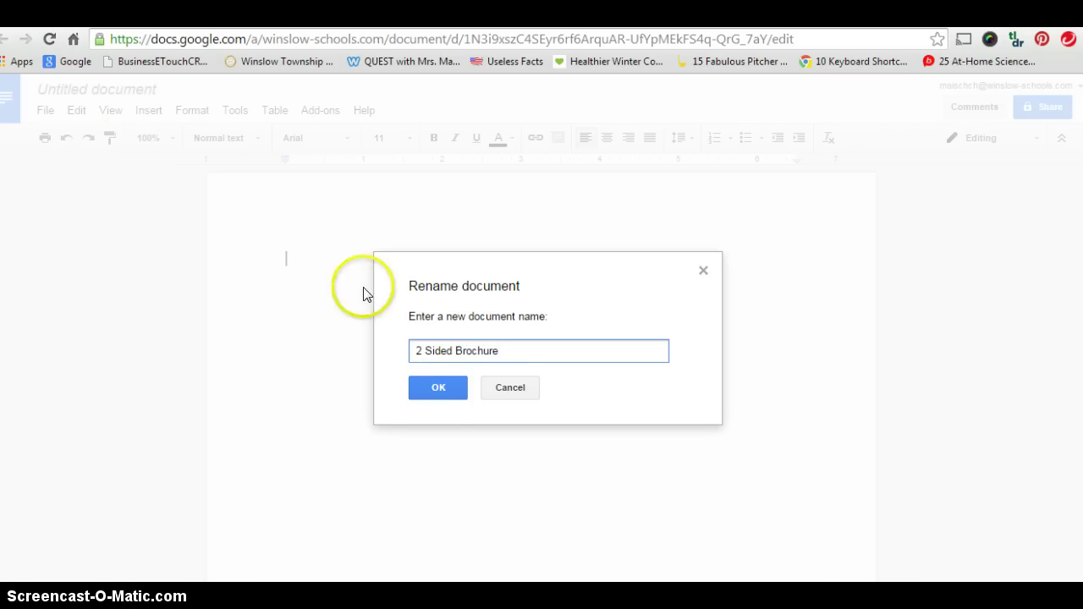
{"action": "left_click", "coordinate": [439, 391]}
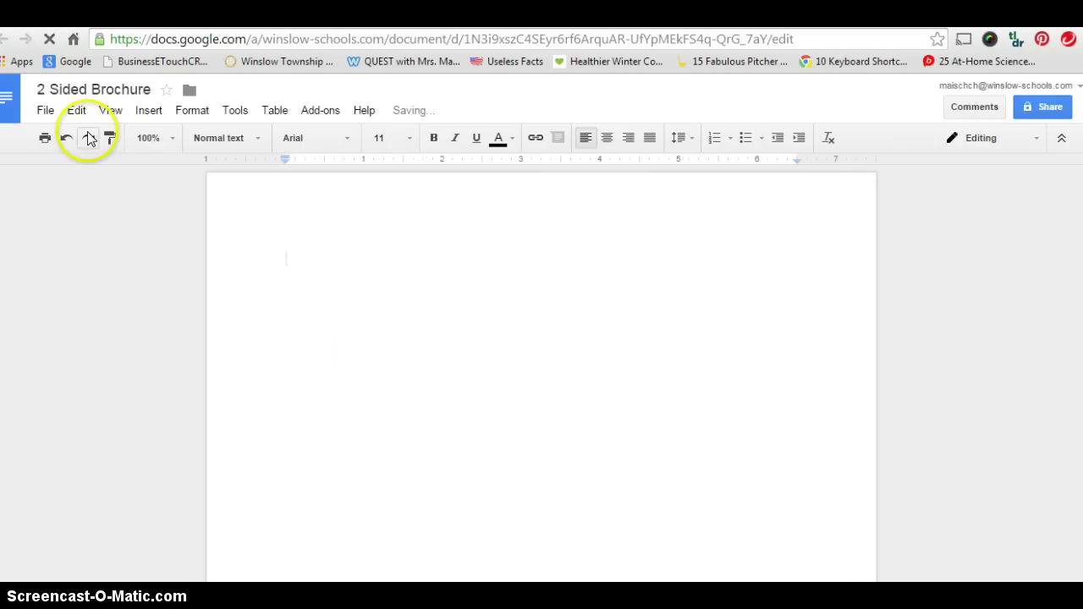
Set the page orientation to landscape in Page setup.
{"action": "left_click", "coordinate": [45, 111]}
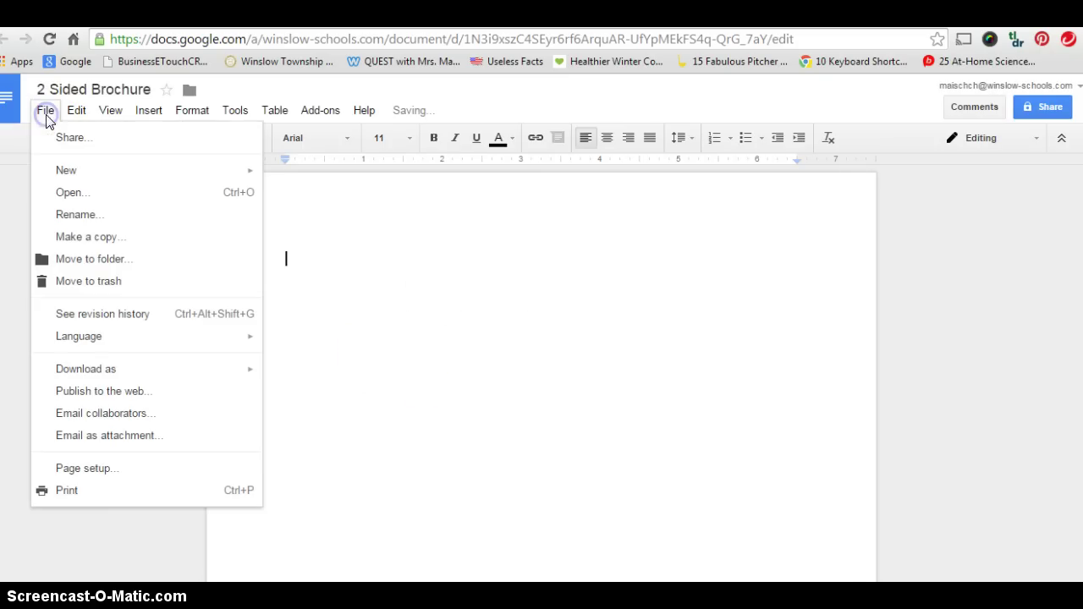
{"action": "left_click", "coordinate": [79, 468]}
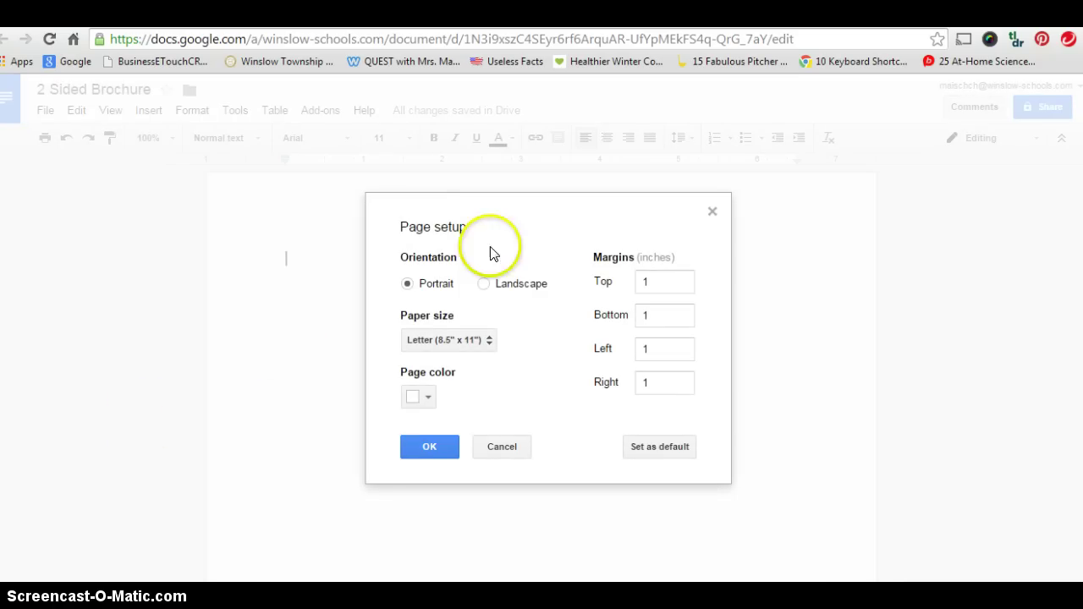
{"action": "left_click", "coordinate": [483, 283]}
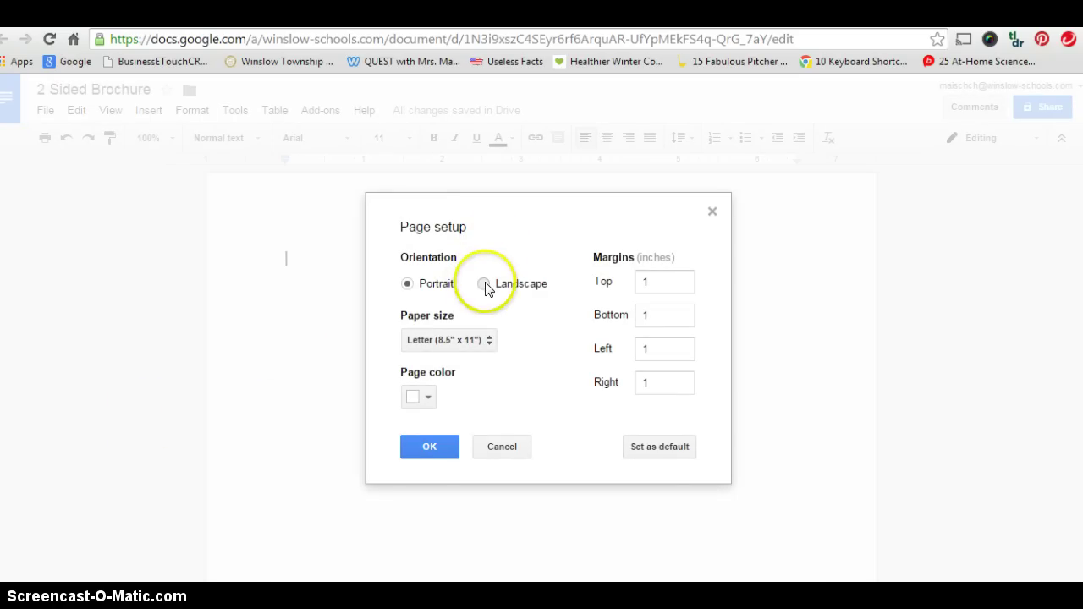
{"action": "left_click", "coordinate": [426, 447]}
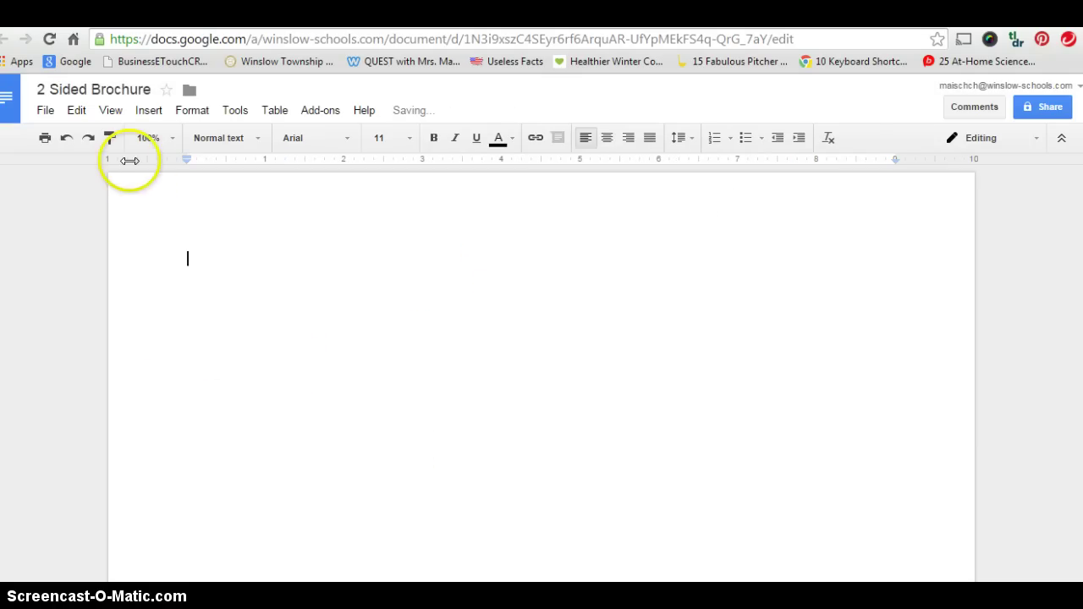
Insert a 3 x 1 table and place the cursor in its first cell.
{"action": "left_click", "coordinate": [151, 114]}
{"action": "mouse_move", "coordinate": [168, 226]}
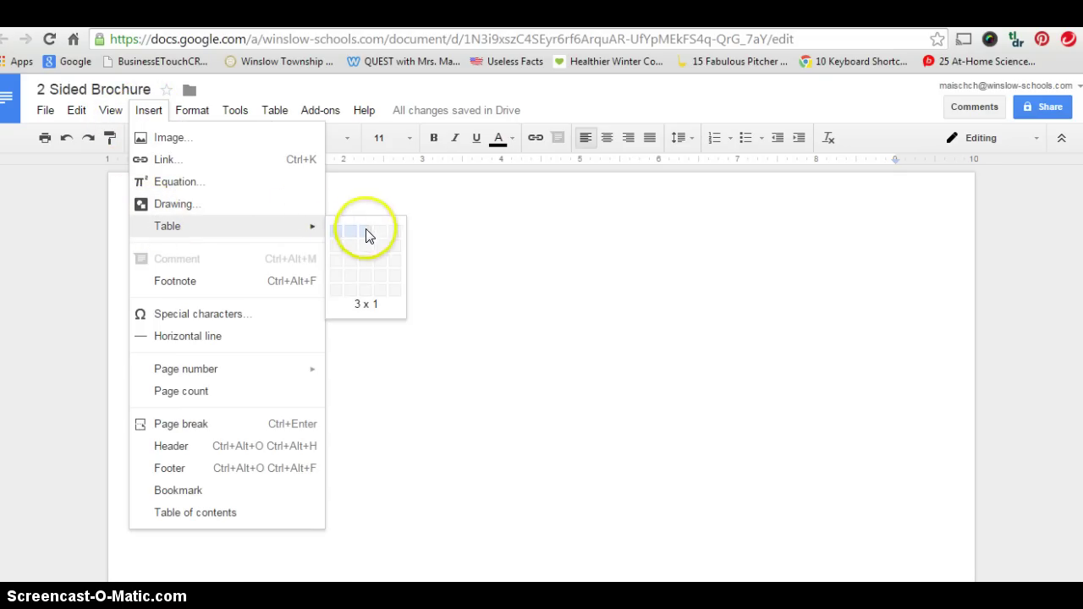
{"action": "left_click", "coordinate": [366, 232]}
{"action": "left_click", "coordinate": [302, 278]}
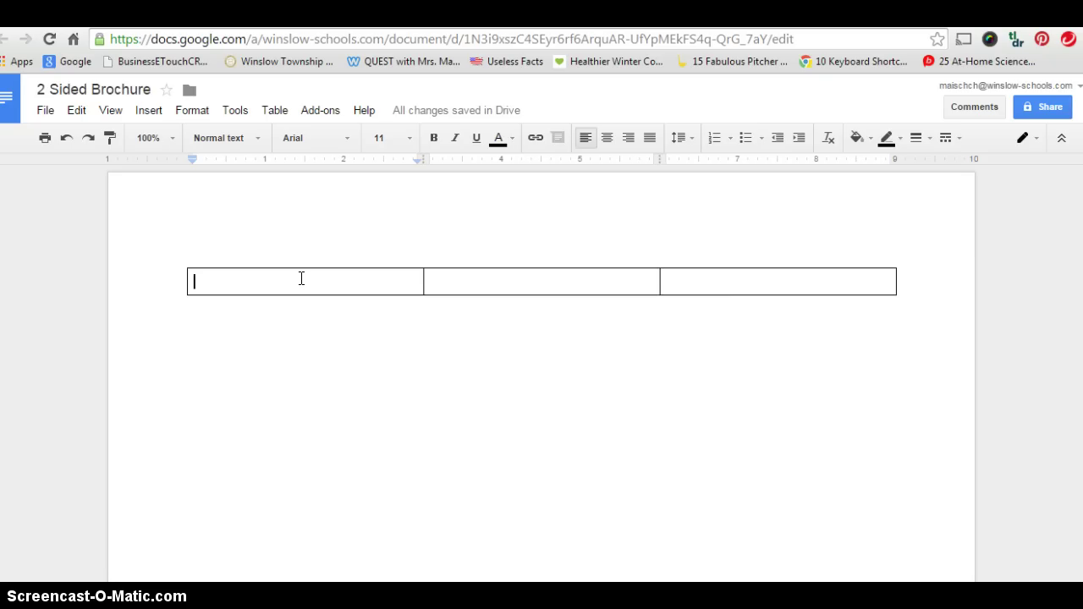
Lengthen the table's single row with blank lines until it reaches the page bottom.
{"action": "key", "text": "Return"}
{"action": "key", "text": "Return"}
{"action": "key", "text": "Return"}
{"action": "key", "text": "Return"}
{"action": "key", "text": "Return"}
{"action": "key", "text": "Return"}
{"action": "key", "text": "Return"}
{"action": "key", "text": "Return"}
{"action": "key", "text": "Return"}
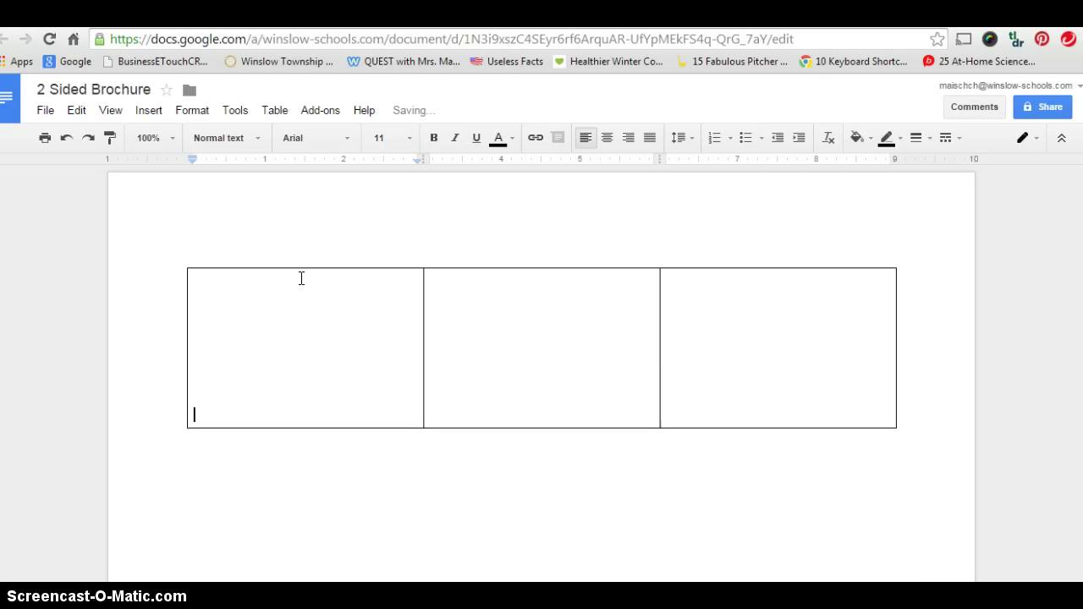
{"action": "key", "text": "Return"}
{"action": "key", "text": "Return"}
{"action": "key", "text": "Return"}
{"action": "key", "text": "Return"}
{"action": "key", "text": "Return"}
{"action": "key", "text": "Return"}
{"action": "key", "text": "Return"}
{"action": "key", "text": "Return"}
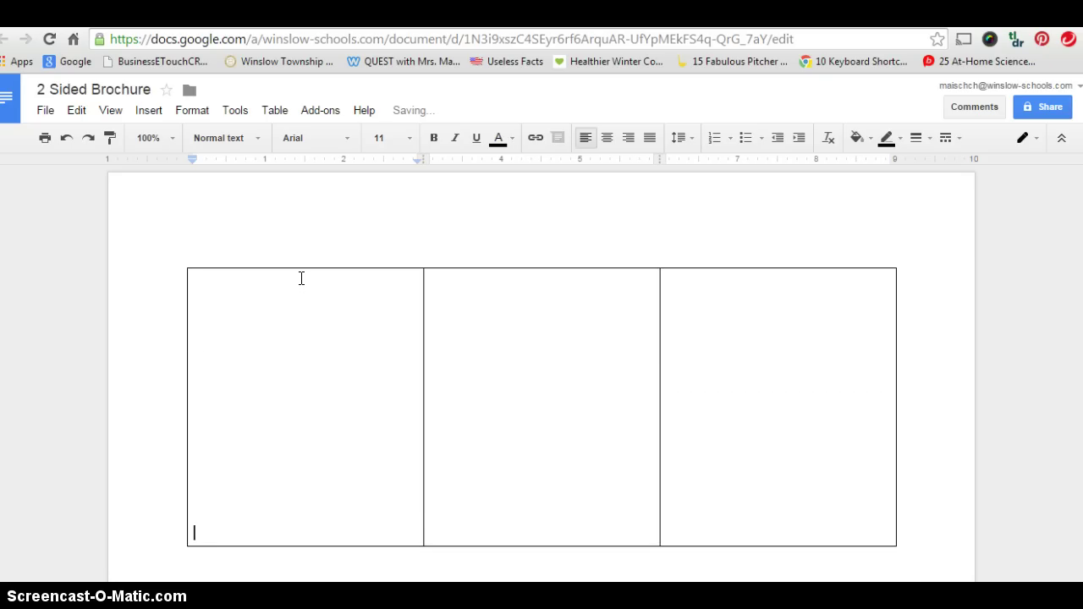
{"action": "left_click_drag", "start_coordinate": [243, 546], "coordinate": [244, 554]}
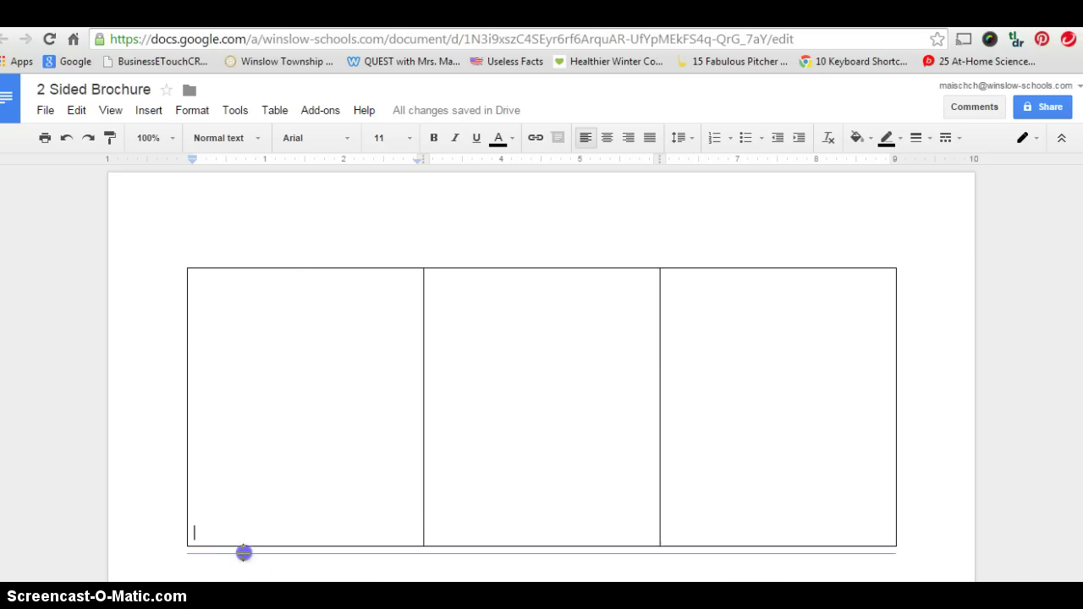
{"action": "key", "text": "Return"}
{"action": "key", "text": "Return"}
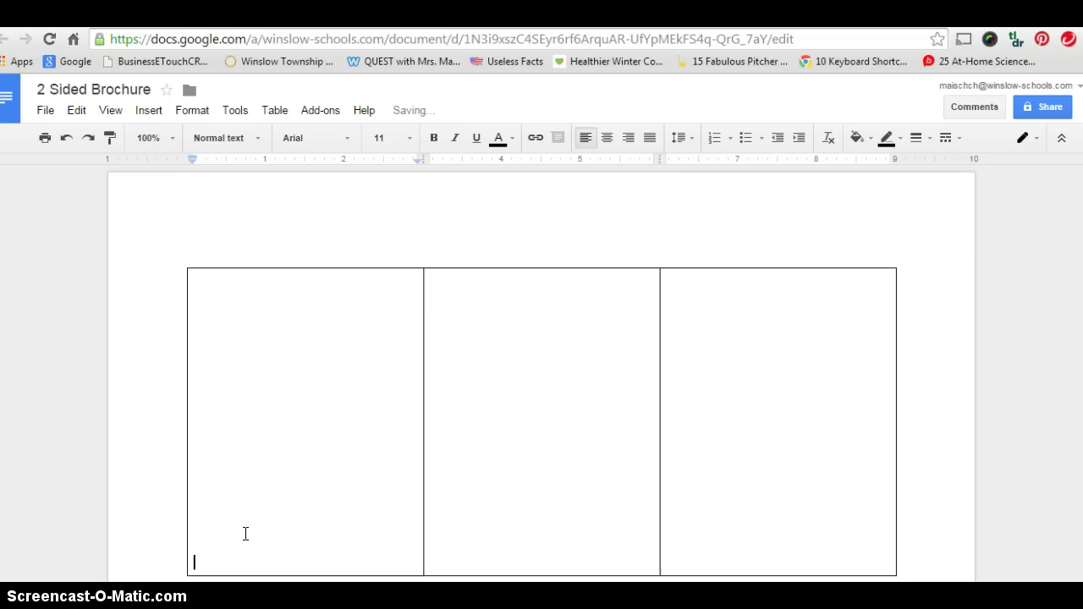
{"action": "key", "text": "Return"}
{"action": "key", "text": "Return"}
{"action": "key", "text": "Return"}
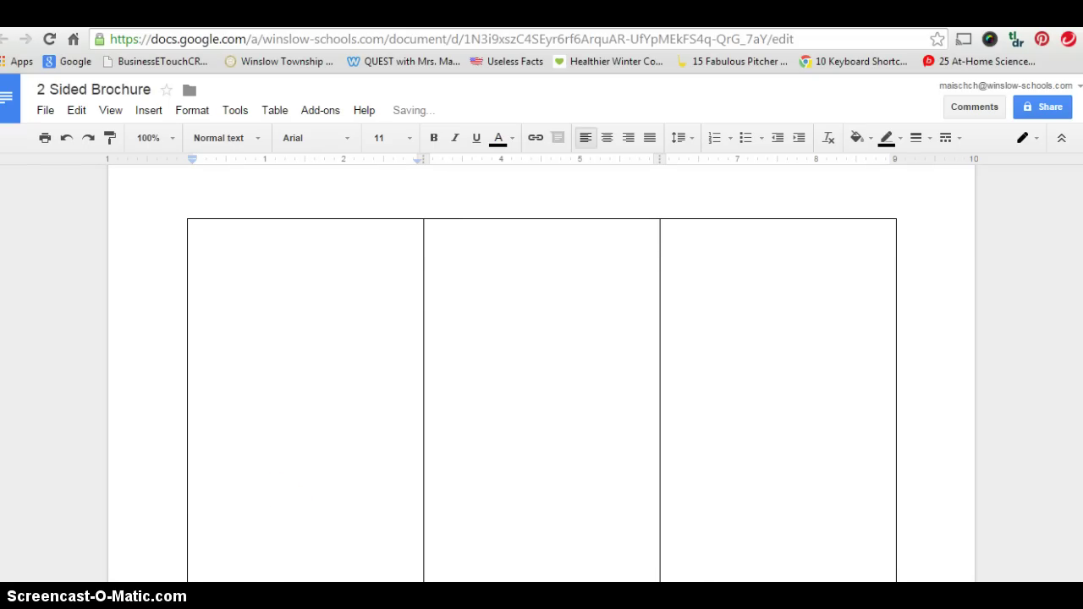
{"action": "scroll", "coordinate": [542, 372], "scroll_direction": "down", "scroll_amount": 1}
{"action": "scroll", "coordinate": [542, 373], "scroll_direction": "down", "scroll_amount": 1}
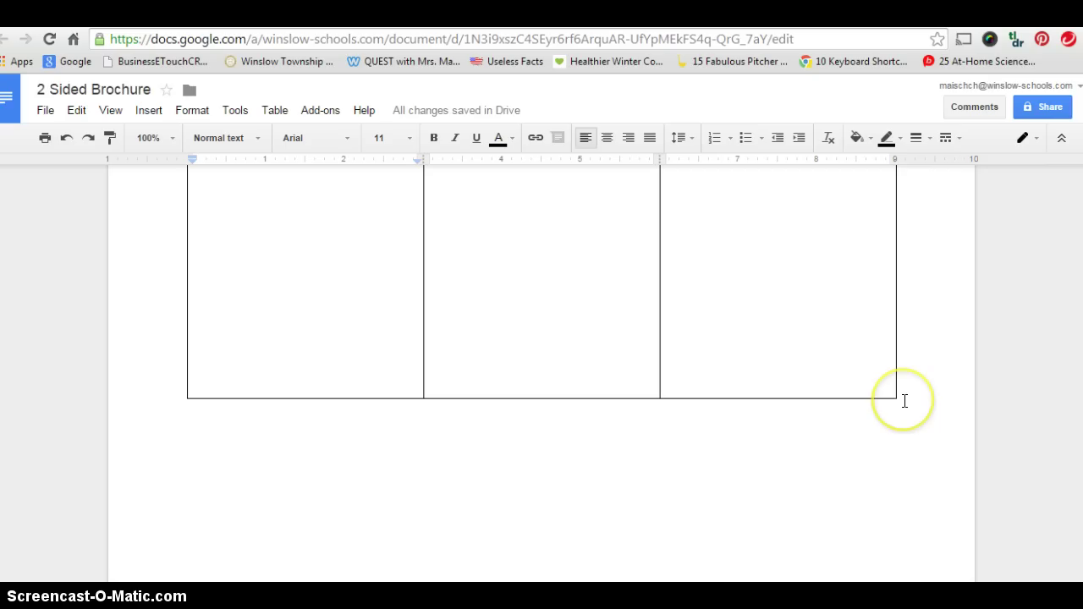
{"action": "key", "text": "Return"}
{"action": "key", "text": "Return"}
{"action": "key", "text": "Return"}
{"action": "key", "text": "Return"}
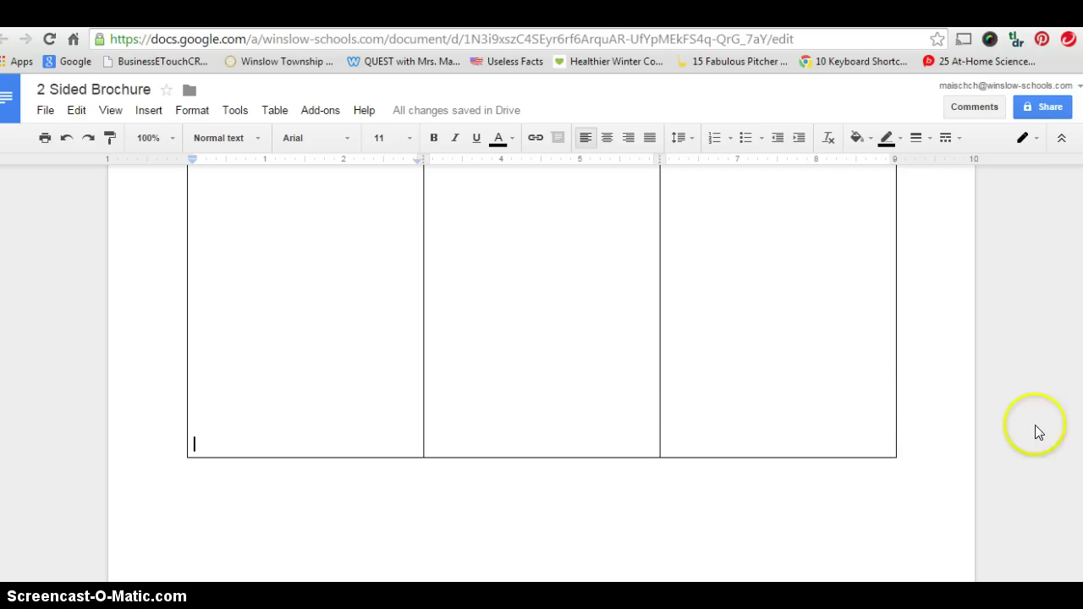
{"action": "key", "text": "Return"}
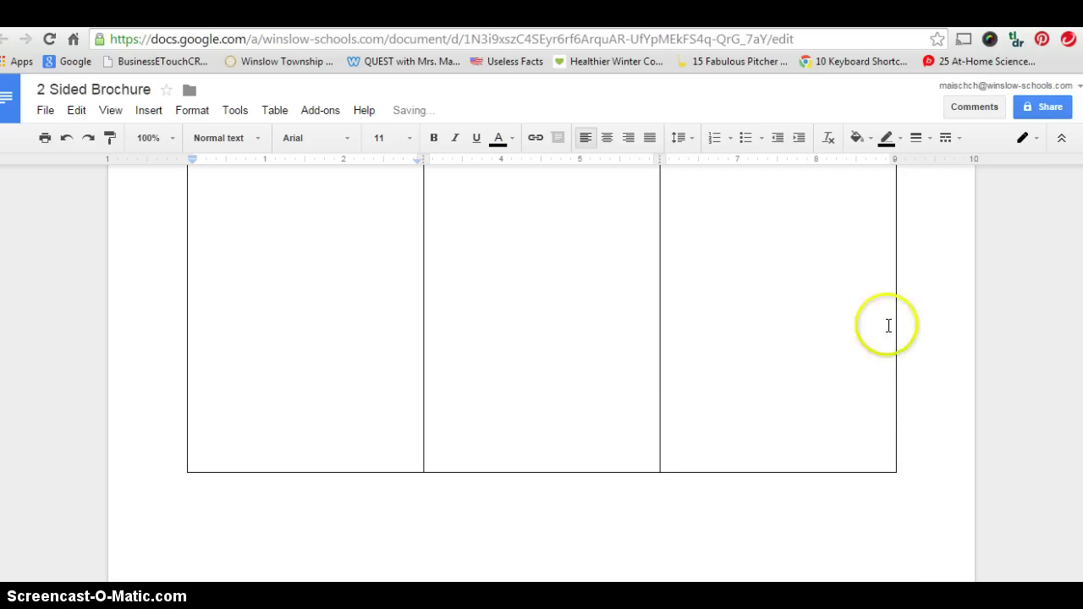
{"action": "key", "text": "Return"}
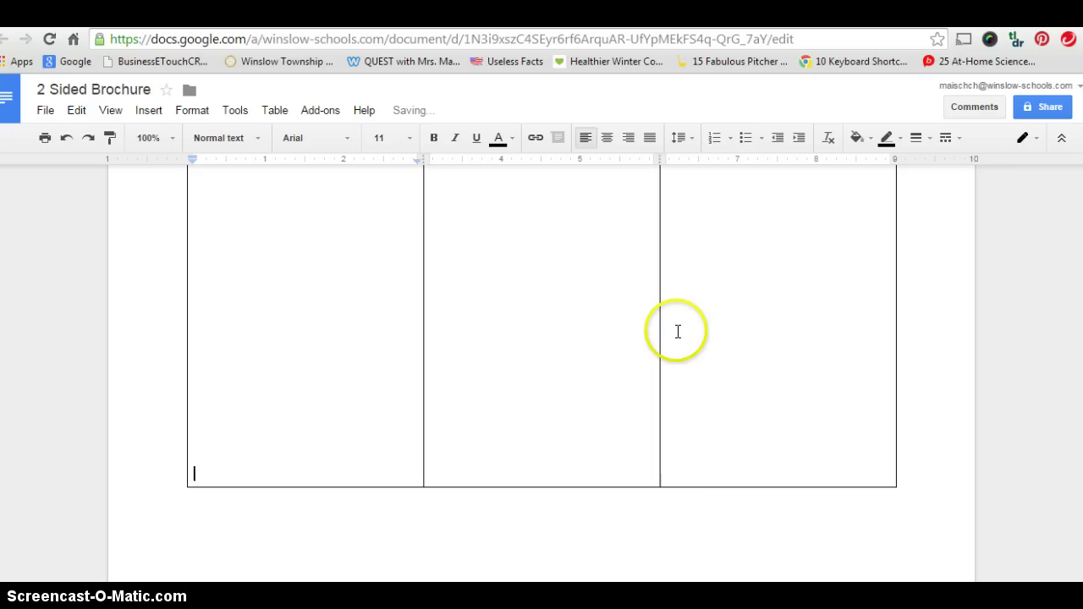
{"action": "key", "text": "Return"}
{"action": "key", "text": "Return"}
{"action": "key", "text": "Return"}
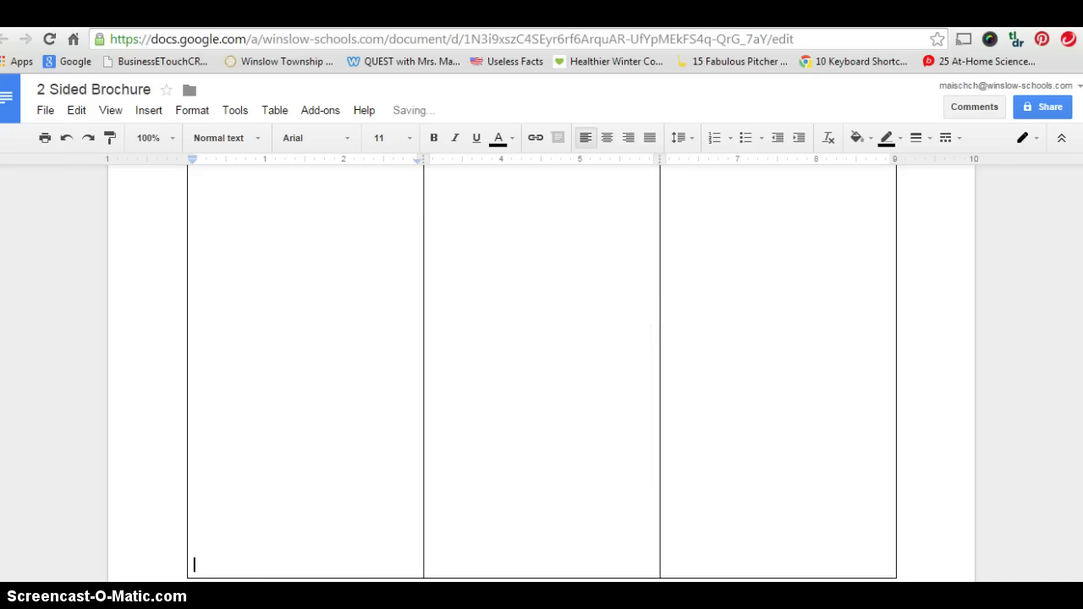
{"action": "scroll", "coordinate": [541, 373], "scroll_direction": "up", "scroll_amount": 3}
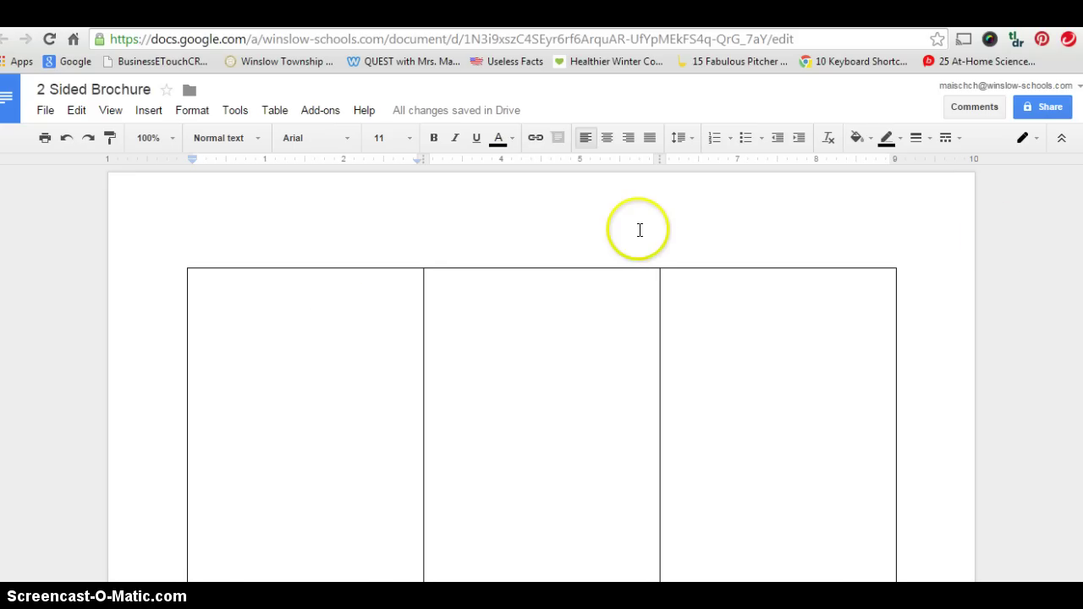
Select all document content, then place the cursor below the table.
{"action": "double_click", "coordinate": [266, 291]}
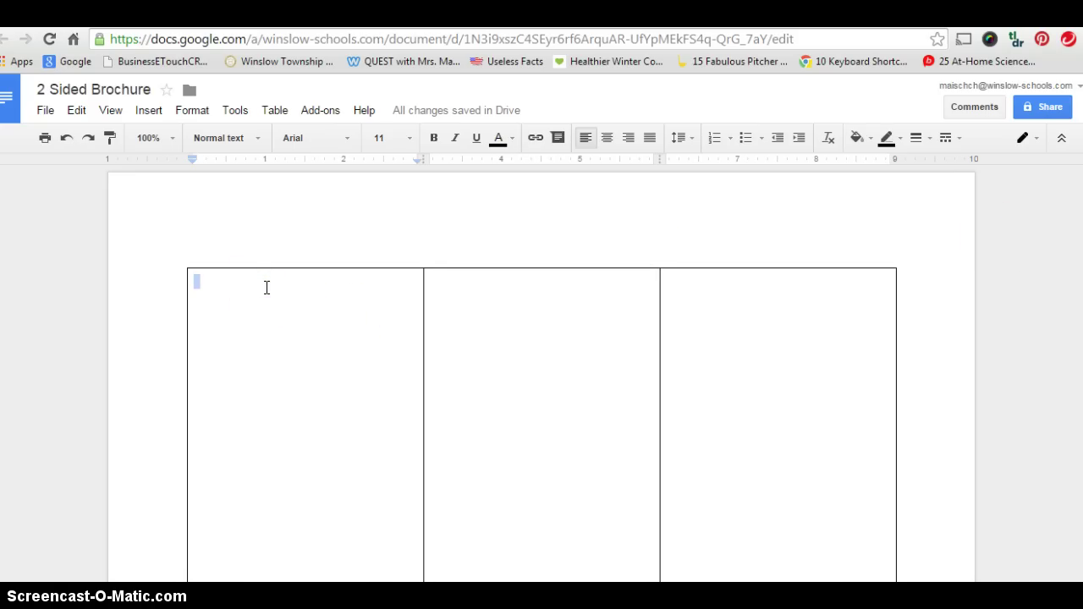
{"action": "left_click", "coordinate": [266, 288]}
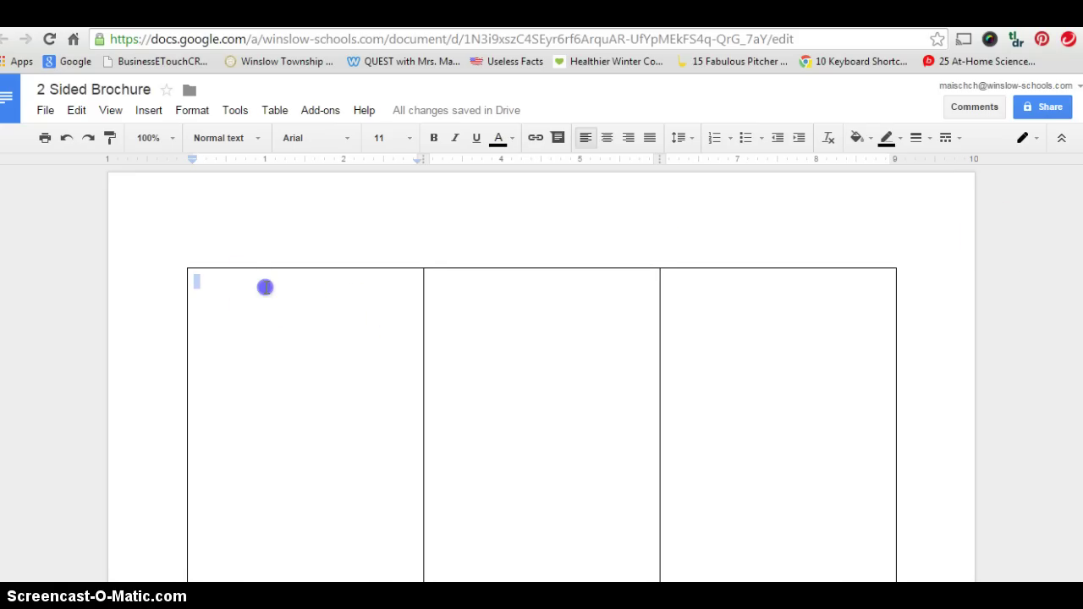
{"action": "left_click", "coordinate": [76, 111]}
{"action": "left_click", "coordinate": [103, 301]}
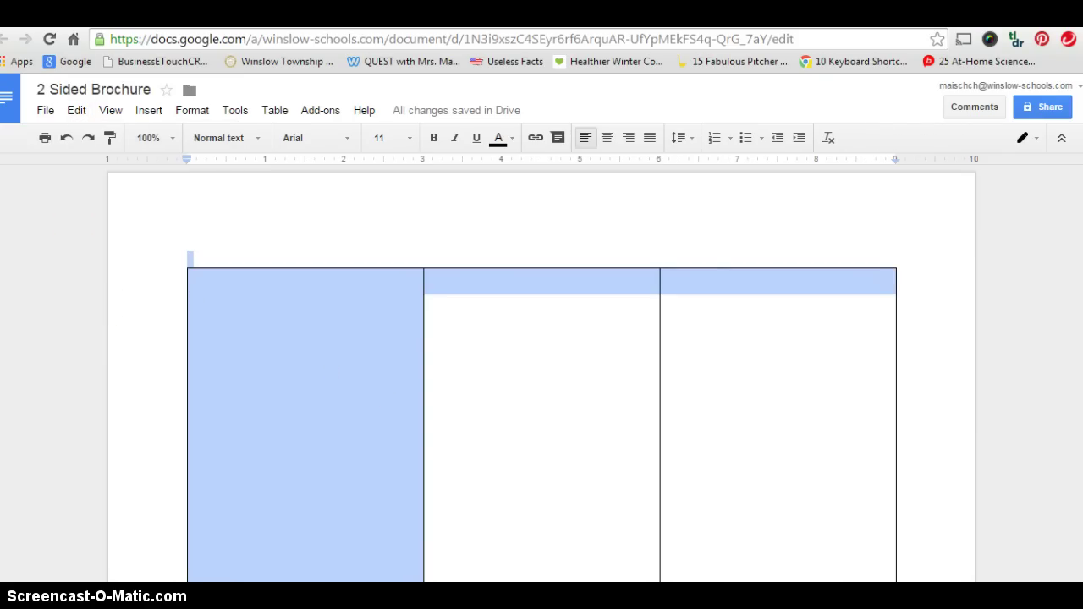
{"action": "scroll", "coordinate": [542, 381], "scroll_direction": "down", "scroll_amount": 5}
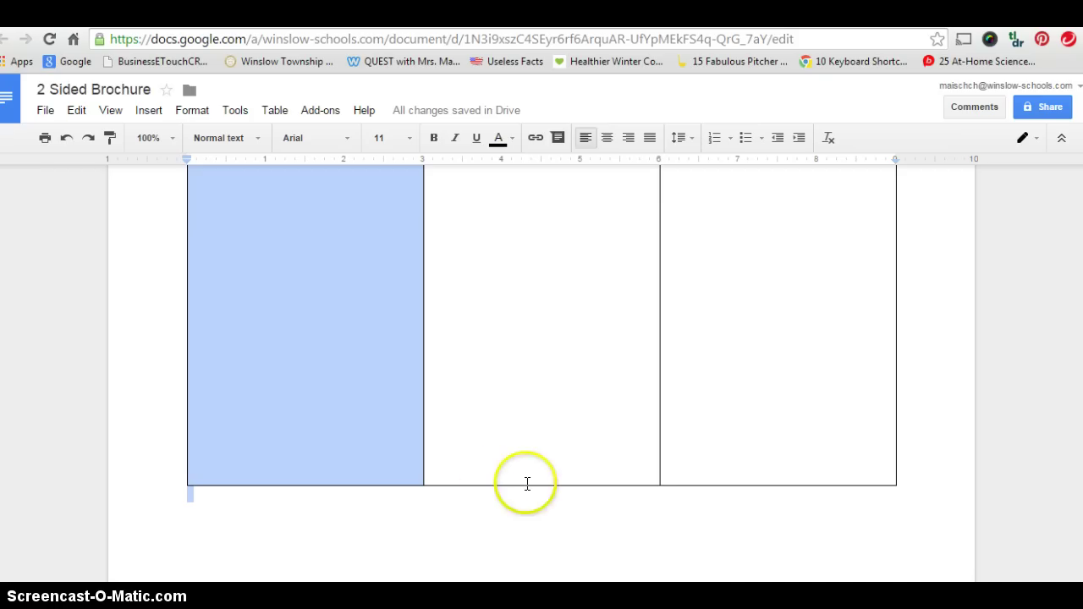
{"action": "left_click", "coordinate": [252, 503]}
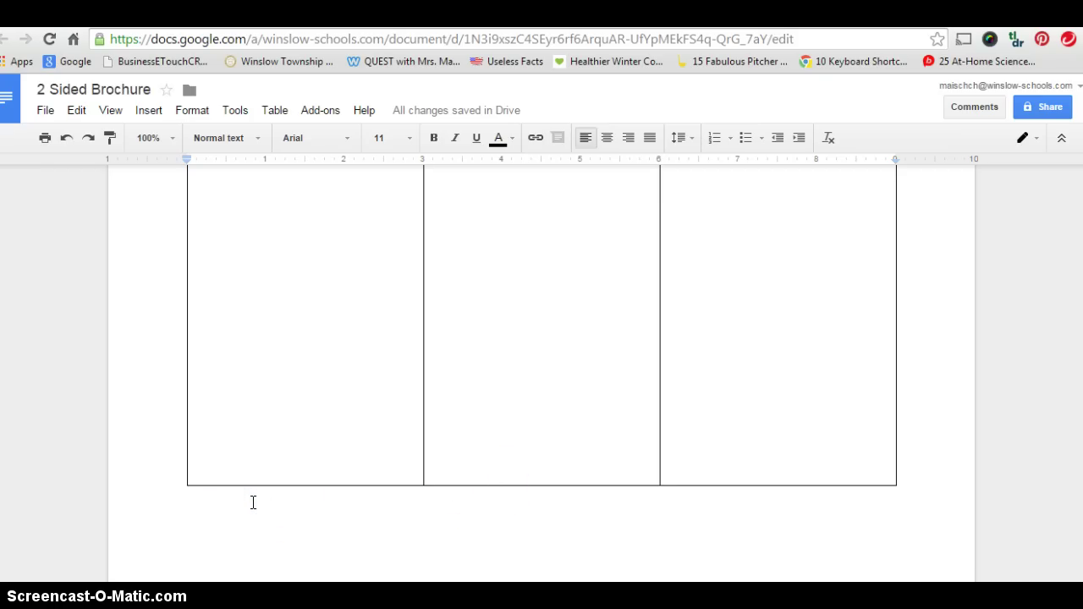
Add a second page after the table and paste the copied table onto it.
{"action": "key", "text": "ctrl+Return"}
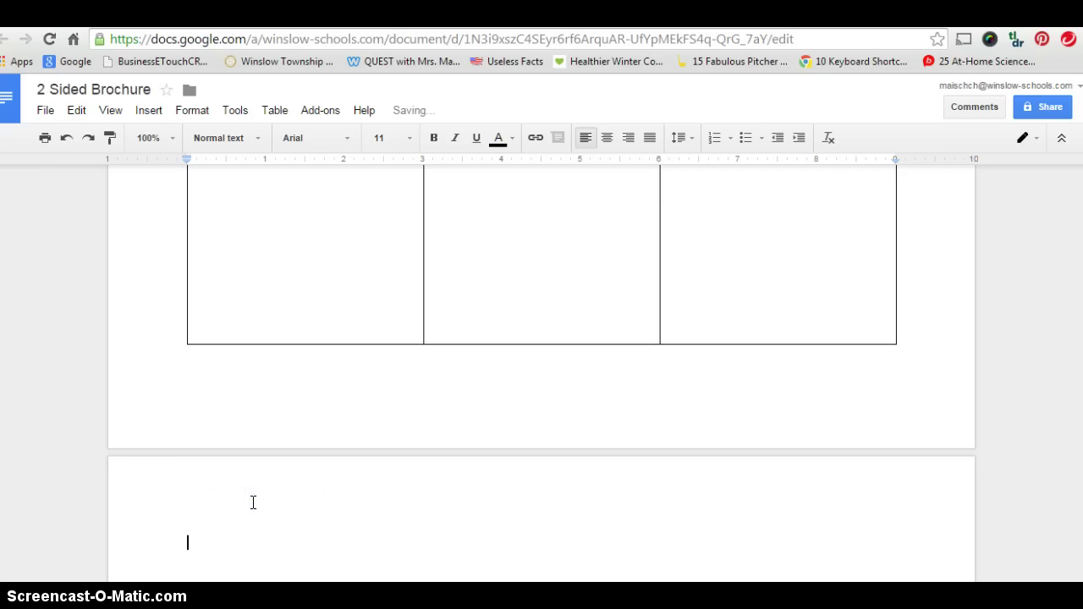
{"action": "left_click", "coordinate": [192, 527]}
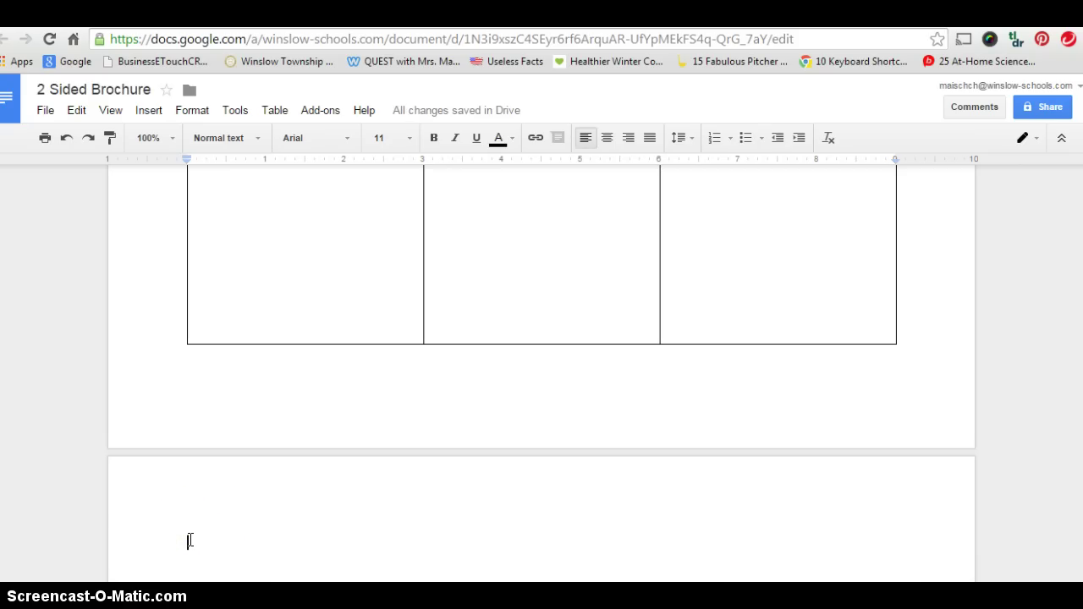
{"action": "key", "text": "ctrl+Return"}
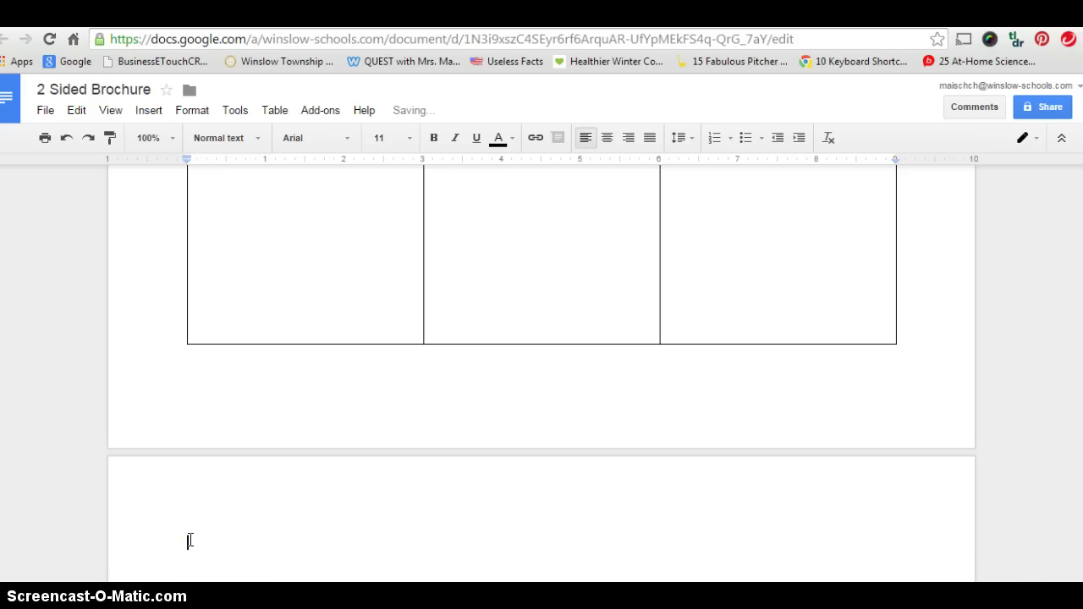
{"action": "left_click", "coordinate": [226, 531]}
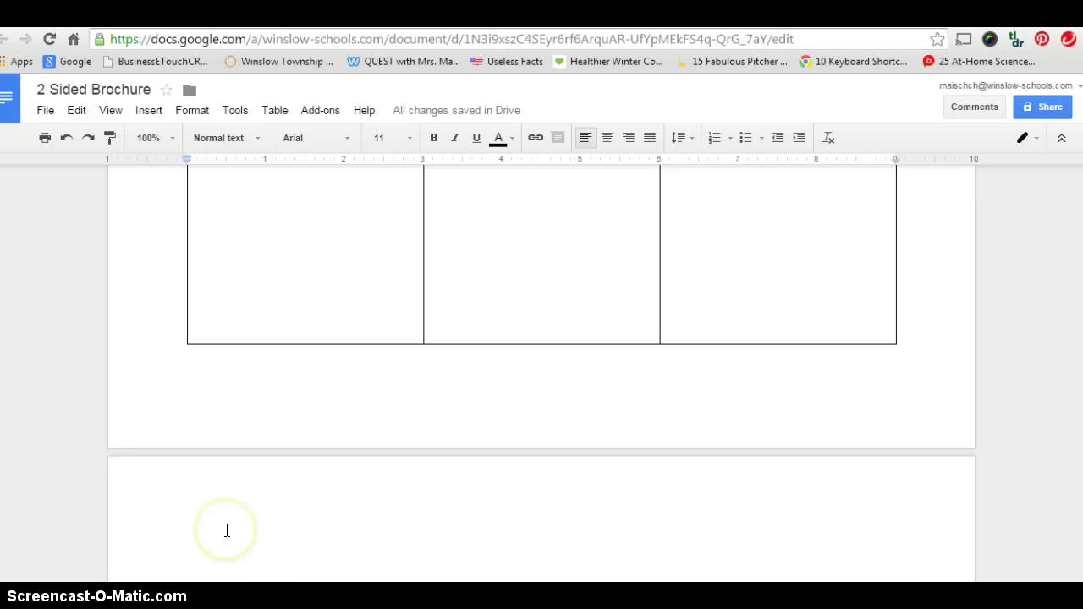
{"action": "key", "text": "BackSpace"}
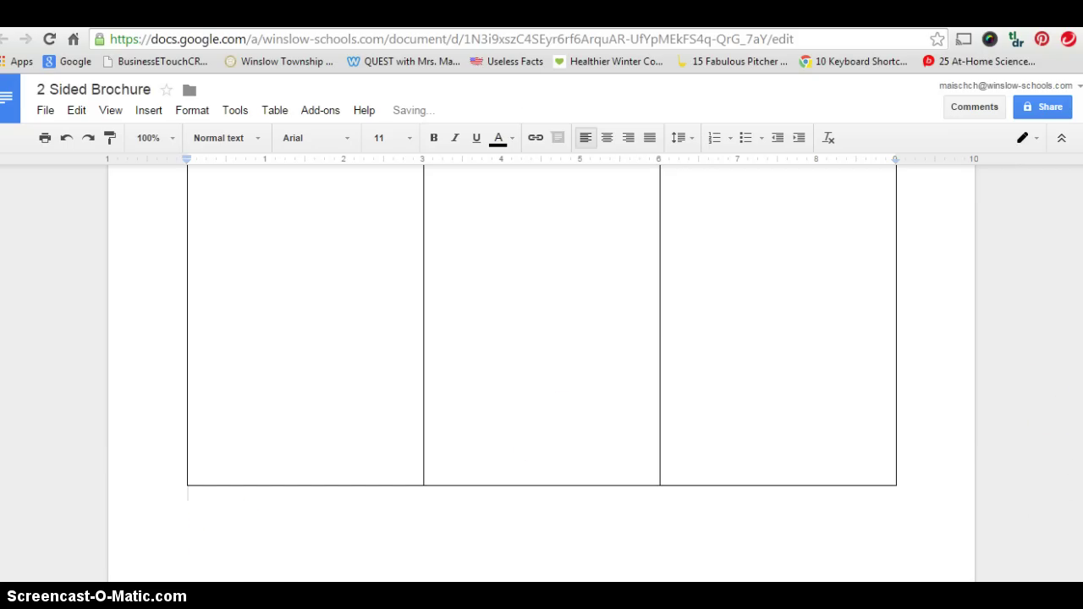
{"action": "key", "text": "ctrl+v"}
Type 'Enter information here' in the page-one table's first column, followed by a new line.
{"action": "scroll", "coordinate": [542, 373], "scroll_direction": "up", "scroll_amount": 4}
{"action": "scroll", "coordinate": [541, 372], "scroll_direction": "up", "scroll_amount": 4}
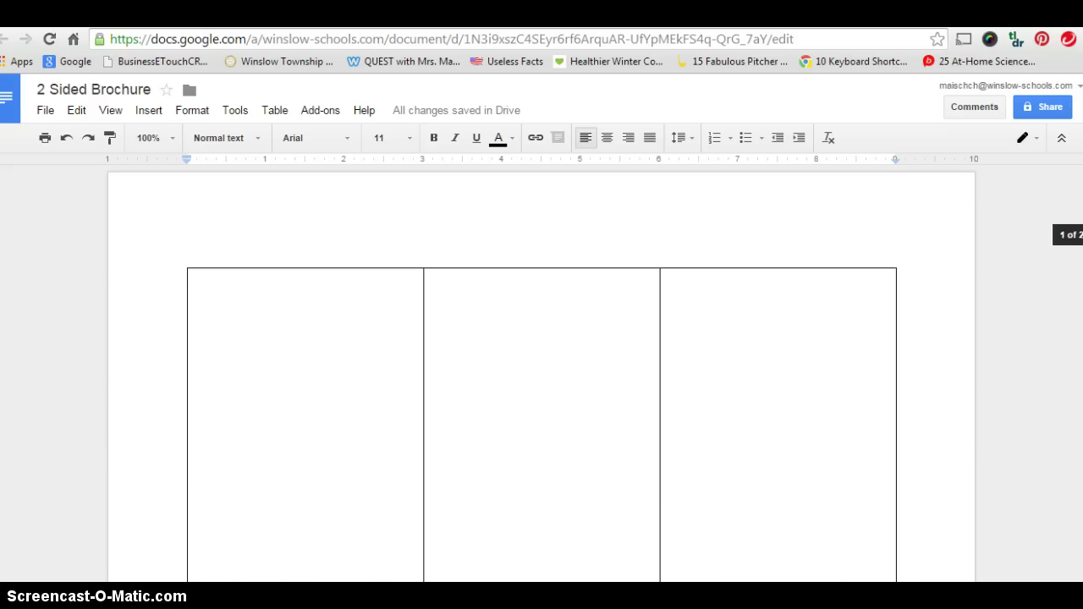
{"action": "scroll", "coordinate": [541, 372], "scroll_direction": "down", "scroll_amount": 7}
{"action": "scroll", "coordinate": [542, 372], "scroll_direction": "down", "scroll_amount": 3}
{"action": "scroll", "coordinate": [541, 372], "scroll_direction": "down", "scroll_amount": 2}
{"action": "scroll", "coordinate": [542, 373], "scroll_direction": "down", "scroll_amount": 2}
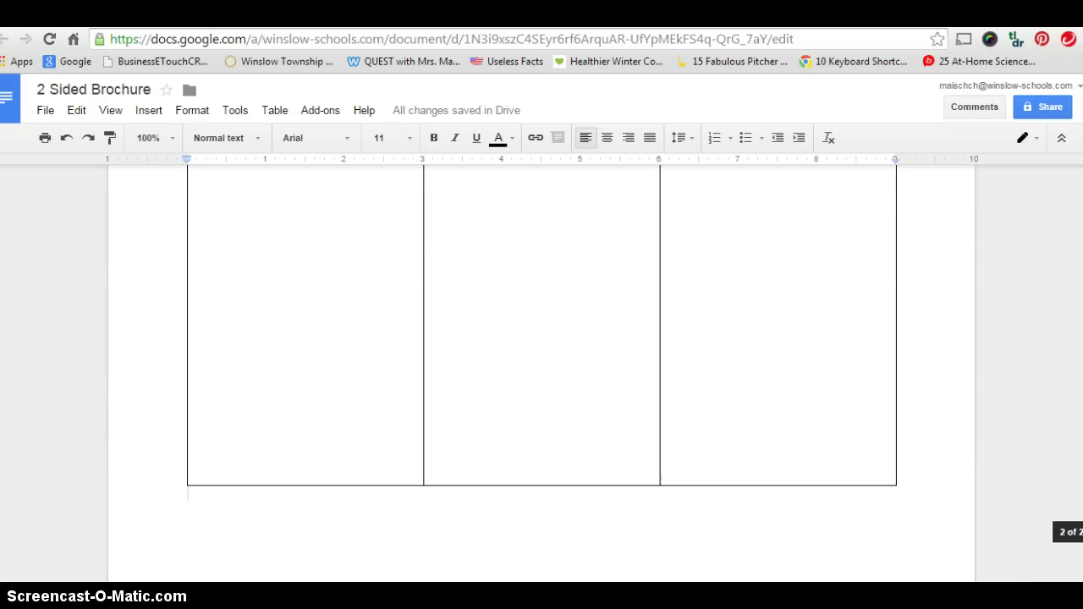
{"action": "scroll", "coordinate": [542, 373], "scroll_direction": "up", "scroll_amount": 5}
{"action": "scroll", "coordinate": [220, 273], "scroll_direction": "down", "scroll_amount": 5}
{"action": "scroll", "coordinate": [220, 274], "scroll_direction": "up", "scroll_amount": 3}
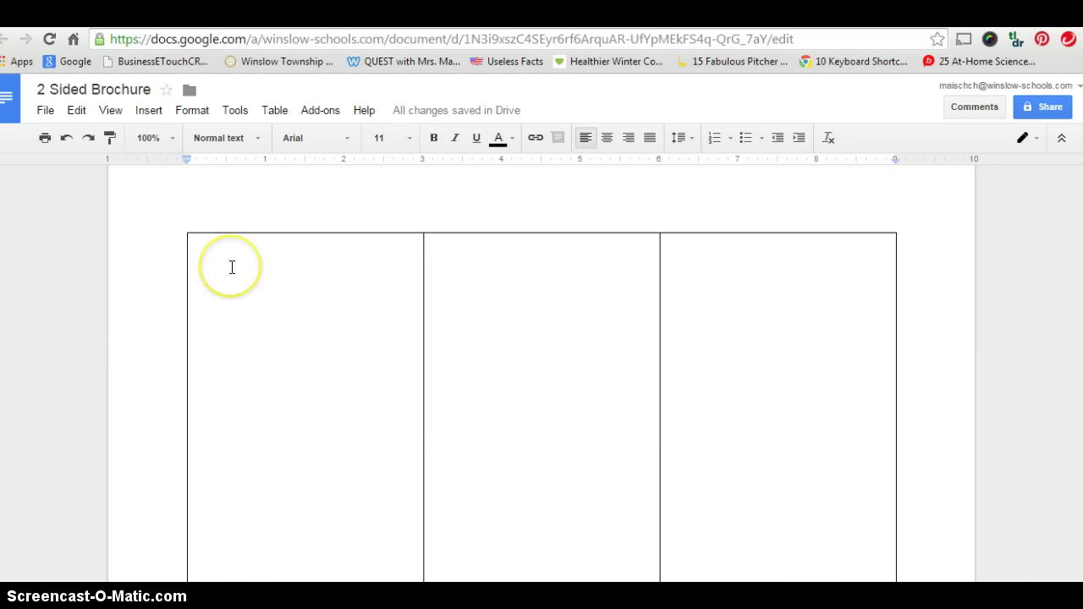
{"action": "left_click", "coordinate": [296, 262]}
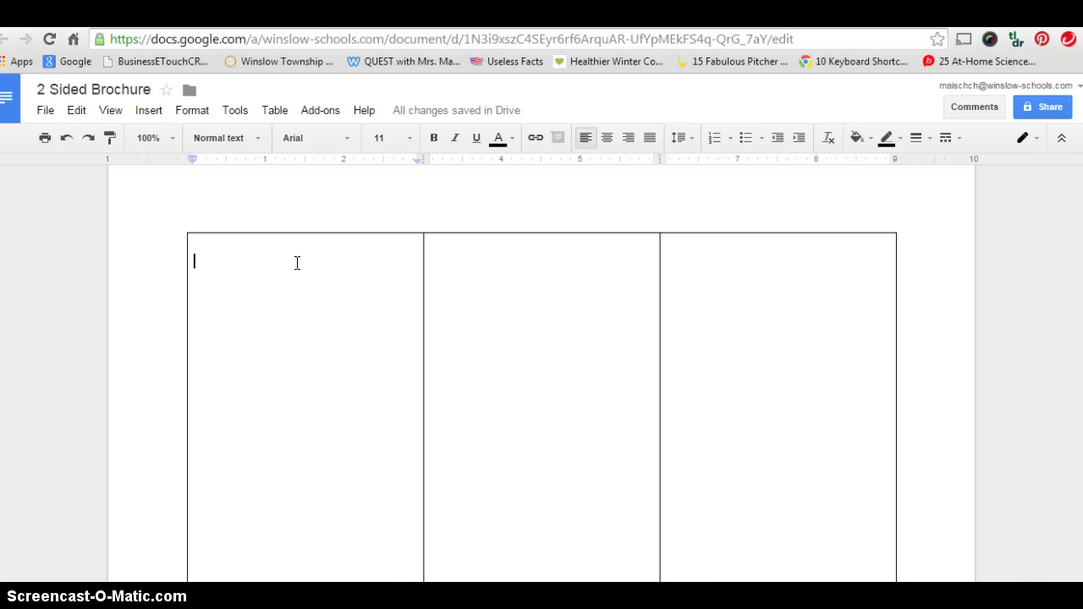
{"action": "type", "text": "E"}
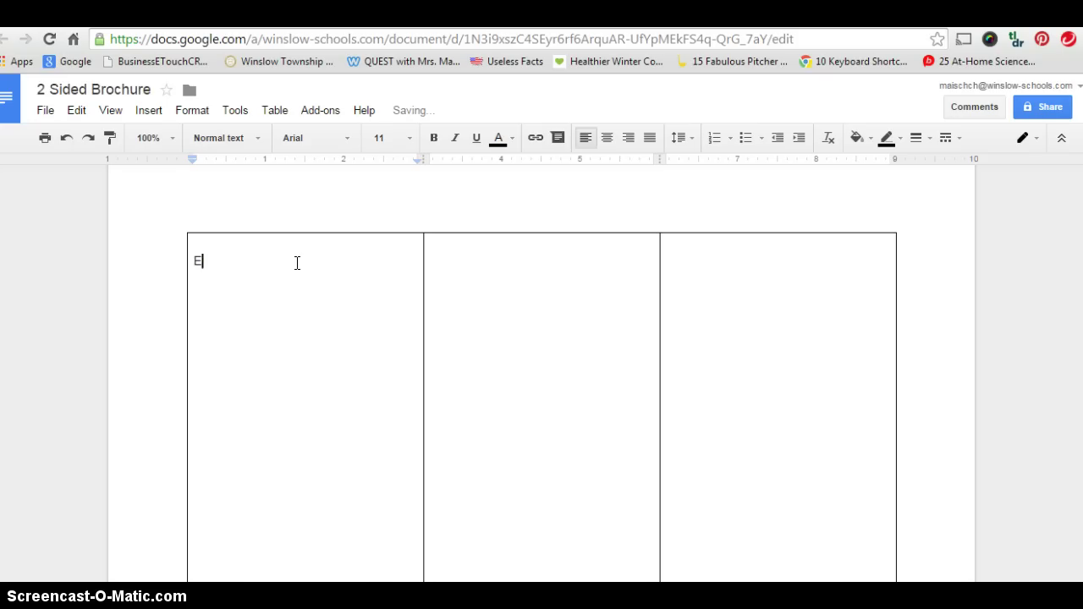
{"action": "type", "text": "nter info"}
{"action": "type", "text": "rmation"}
{"action": "type", "text": " here"}
{"action": "key", "text": "Return"}
{"action": "key", "text": "Return"}
{"action": "left_click", "coordinate": [195, 300]}
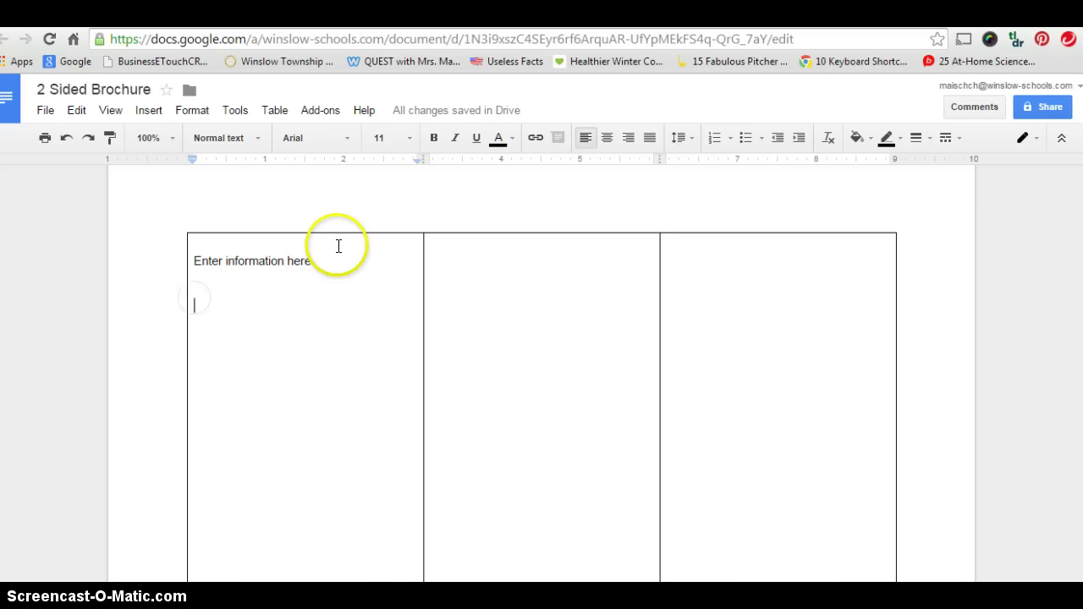
{"action": "left_click", "coordinate": [150, 110]}
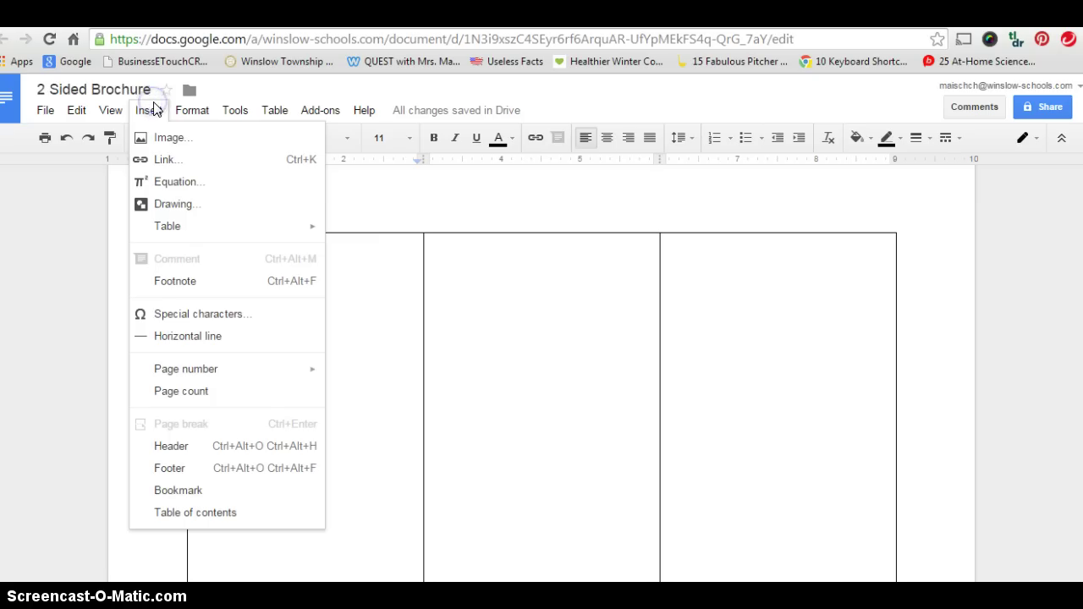
{"action": "left_click", "coordinate": [161, 139]}
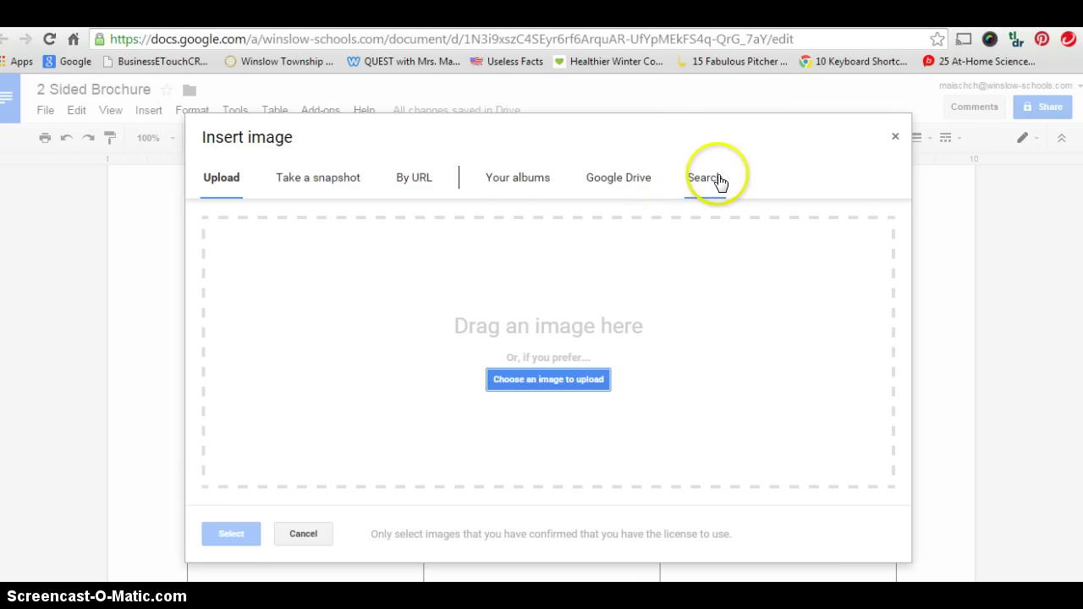
{"action": "left_click", "coordinate": [718, 180]}
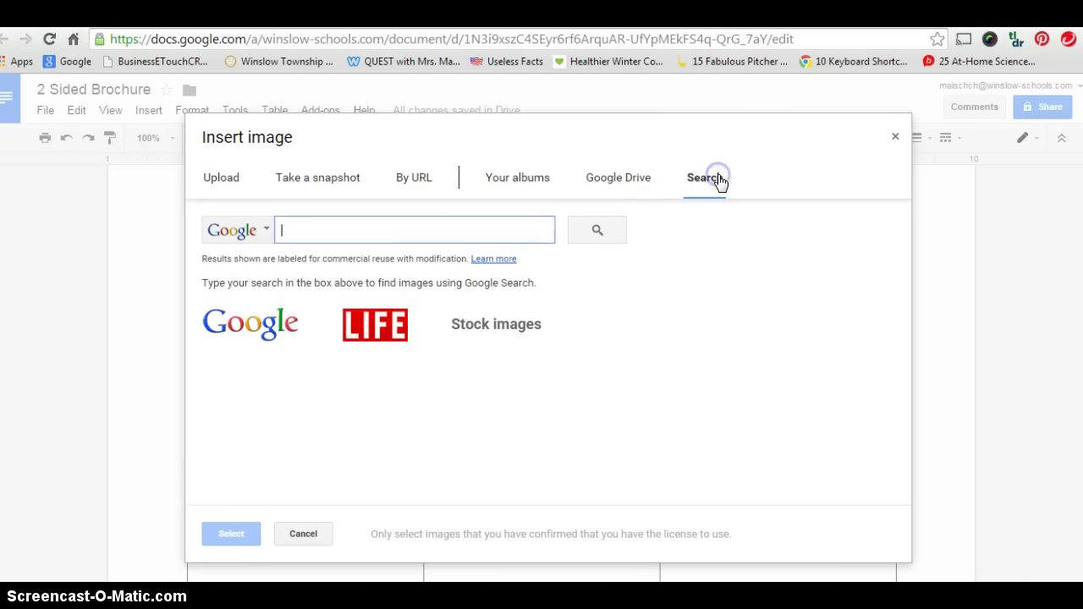
{"action": "left_click", "coordinate": [236, 183]}
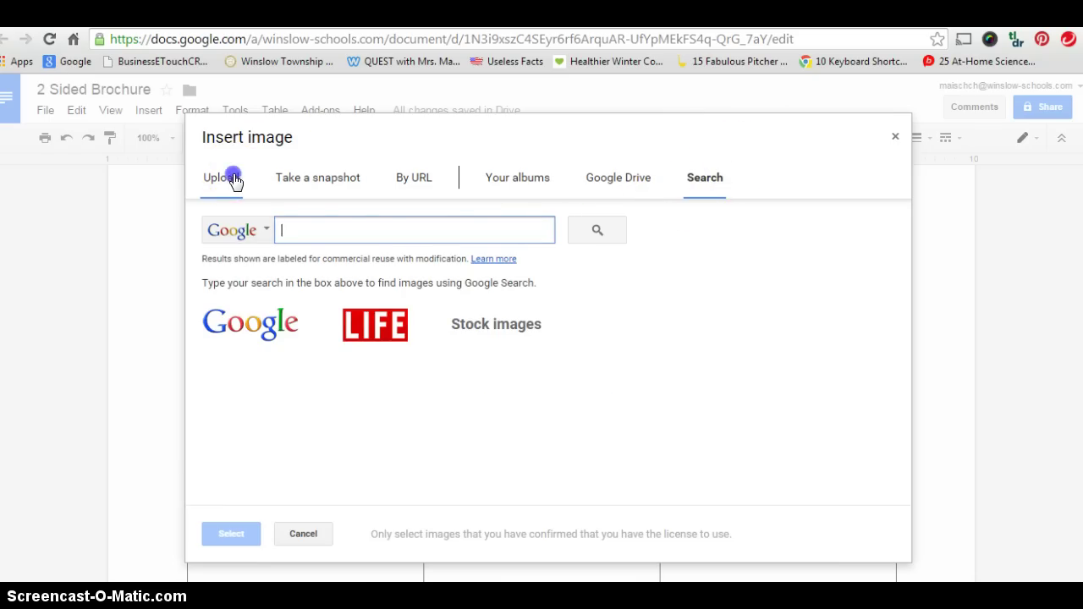
{"action": "left_click", "coordinate": [294, 184]}
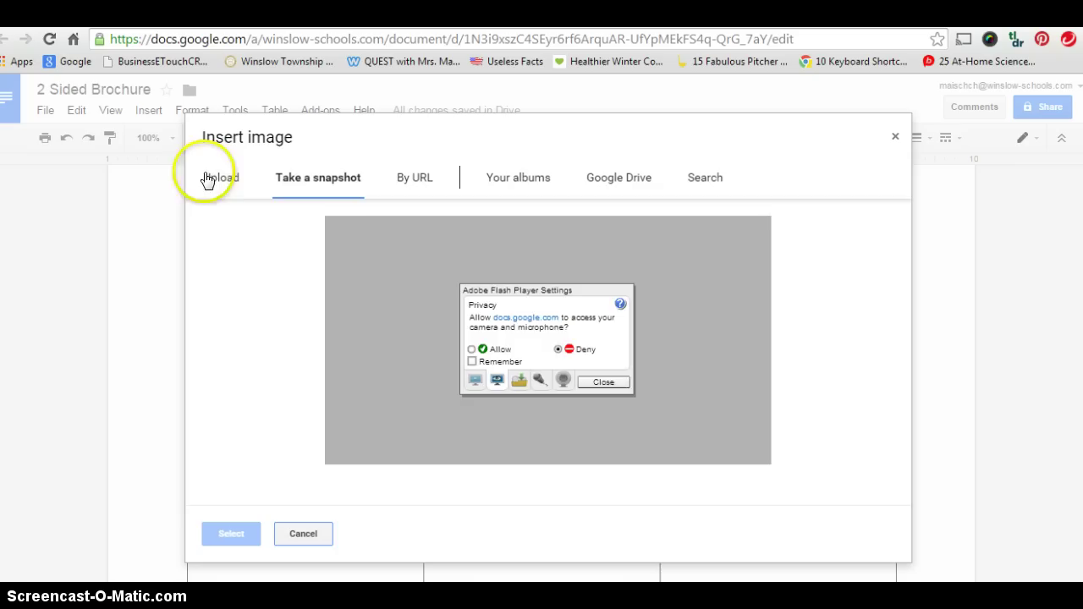
{"action": "left_click", "coordinate": [213, 178]}
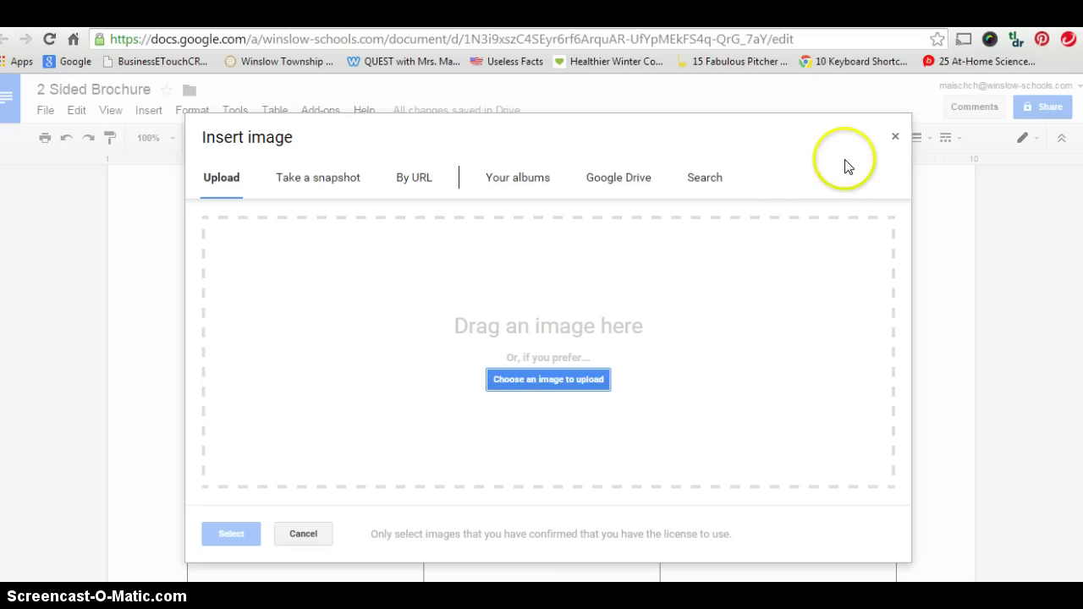
{"action": "left_click", "coordinate": [895, 136]}
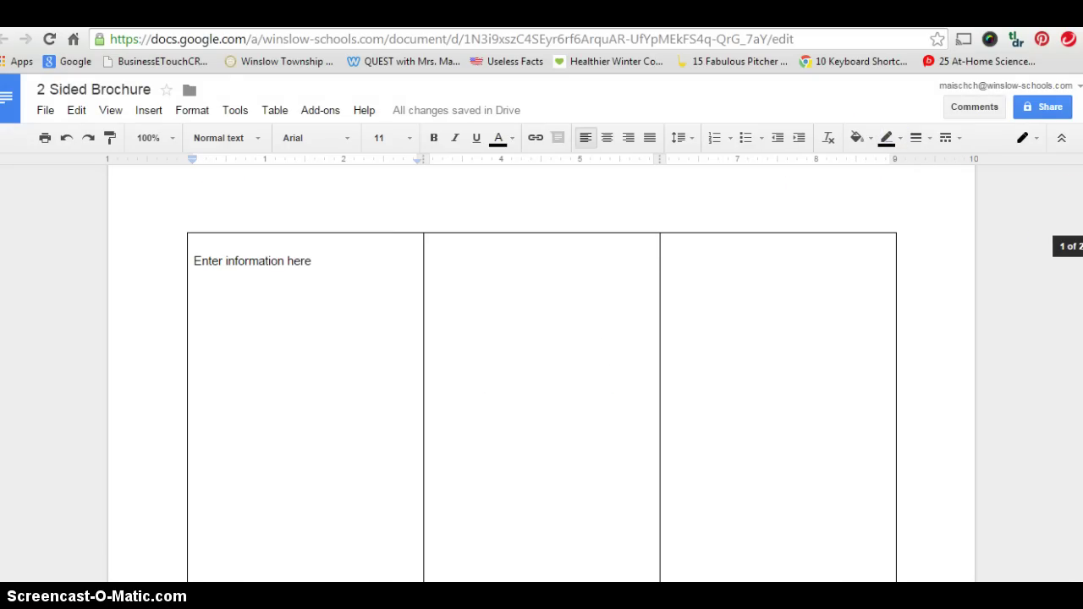
Type 'Info here' in the first cell of the page-two table.
{"action": "scroll", "coordinate": [541, 381], "scroll_direction": "down", "scroll_amount": 7}
{"action": "left_click", "coordinate": [364, 357]}
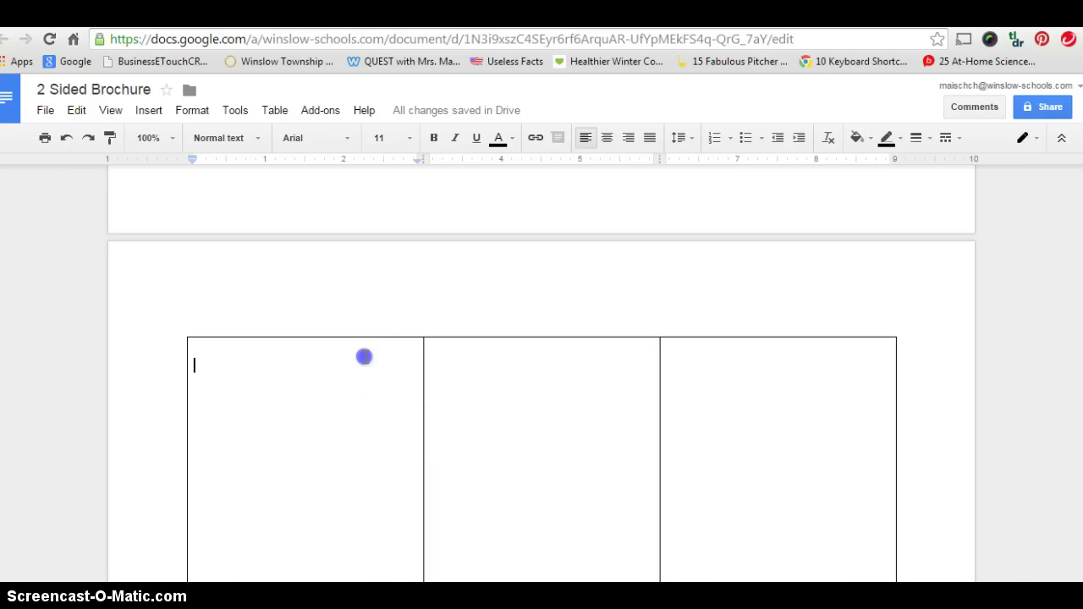
{"action": "left_click", "coordinate": [365, 356]}
{"action": "type", "text": "In"}
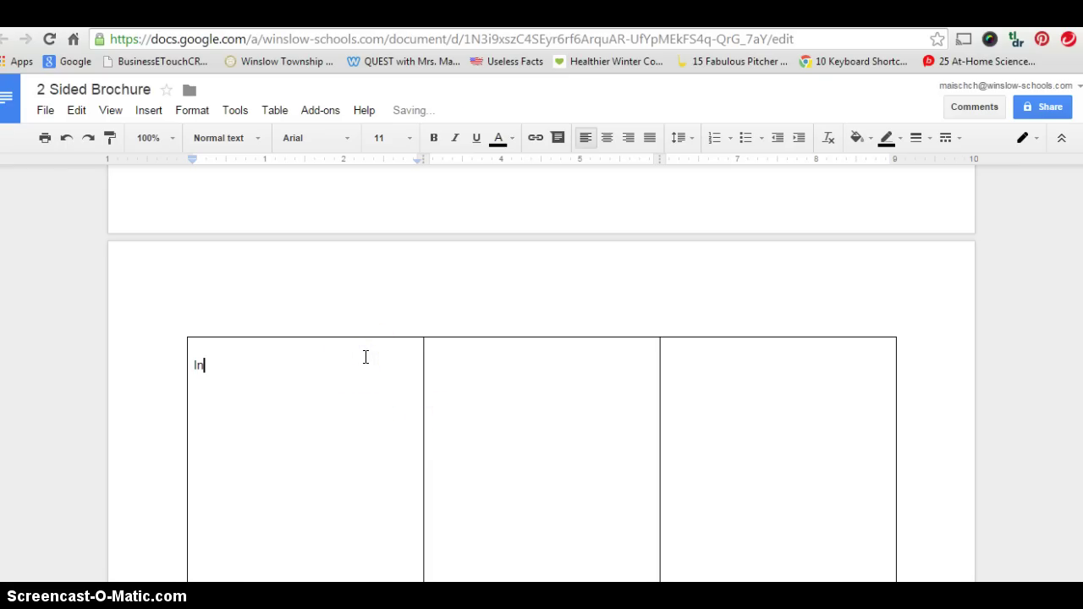
{"action": "type", "text": "fo here"}
{"action": "left_click", "coordinate": [819, 354]}
{"action": "left_click", "coordinate": [535, 347]}
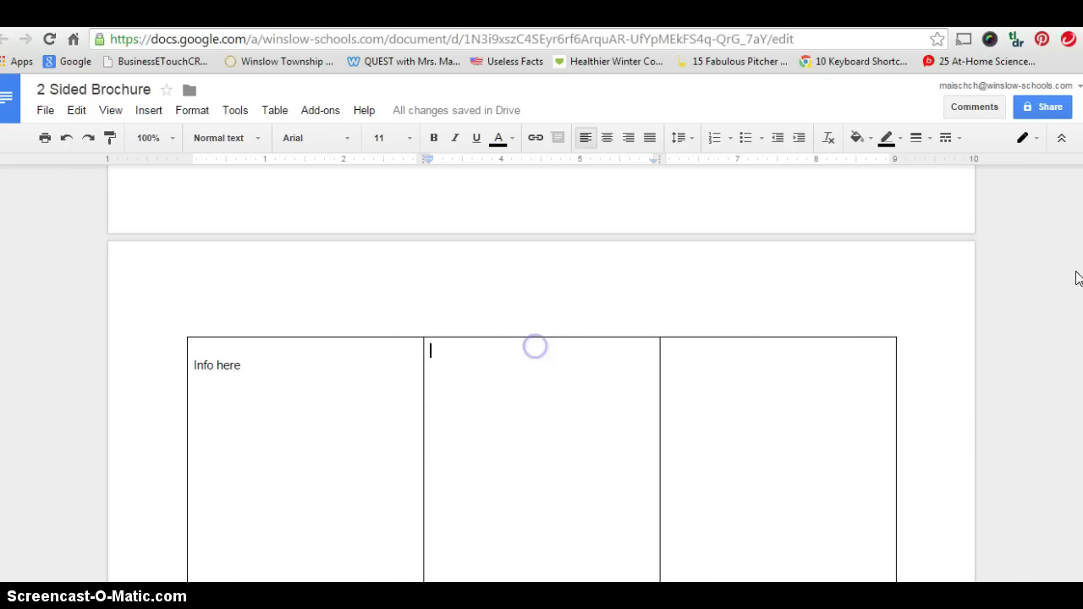
{"action": "scroll", "coordinate": [542, 339], "scroll_direction": "down", "scroll_amount": 2}
{"action": "scroll", "coordinate": [541, 339], "scroll_direction": "down", "scroll_amount": 2}
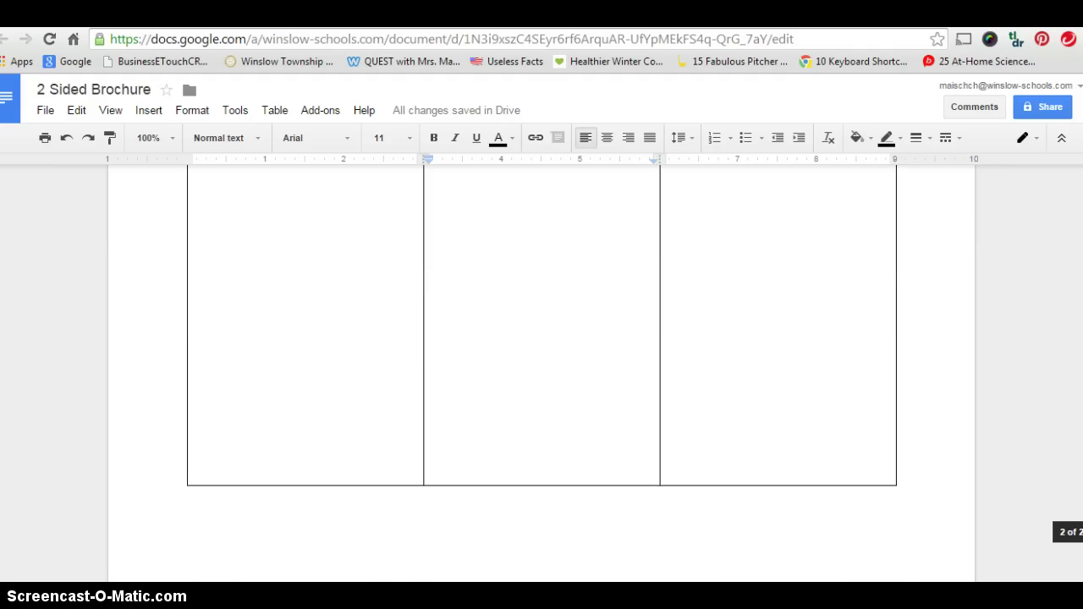
{"action": "scroll", "coordinate": [1068, 245], "scroll_direction": "up", "scroll_amount": 4}
{"action": "scroll", "coordinate": [1069, 246], "scroll_direction": "down", "scroll_amount": 3}
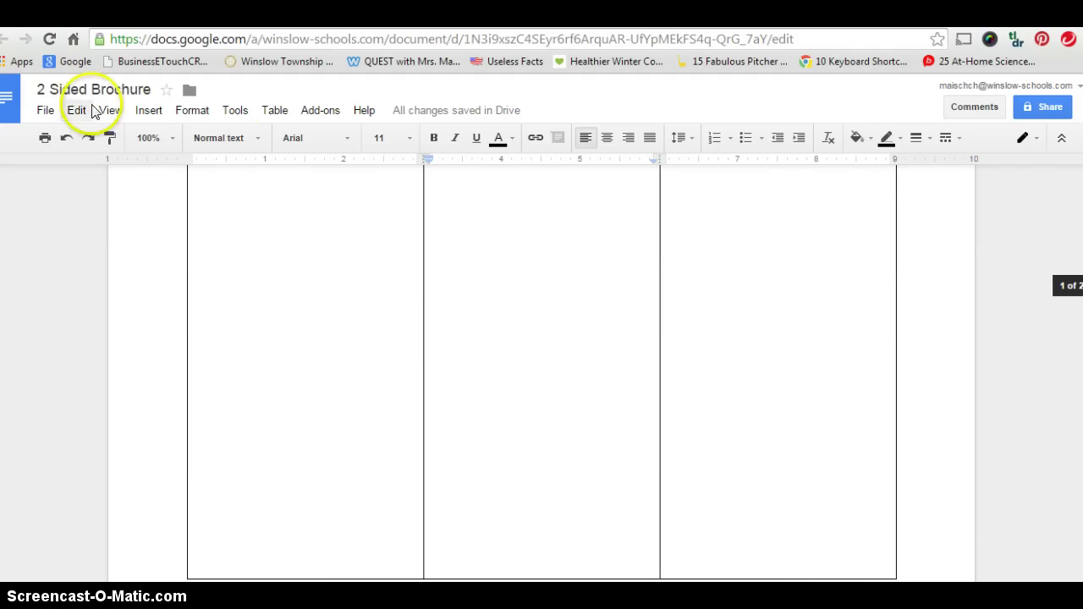